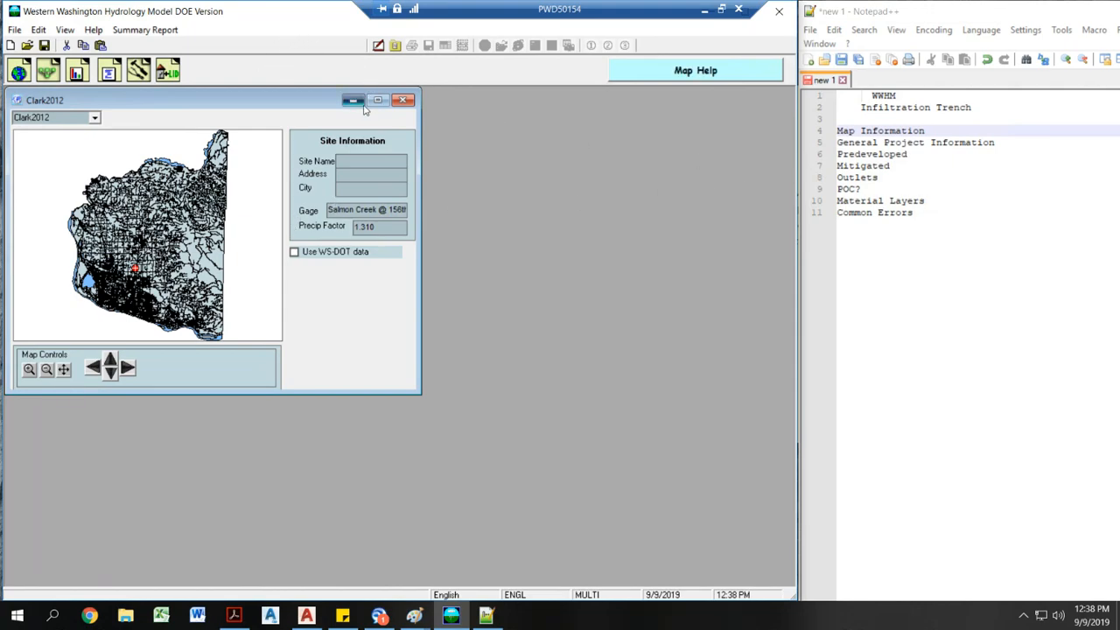
# - Minimize the Clark2012 map and open the schematic, widening its window
pyautogui.click(353, 100)
pyautogui.click(831, 142)
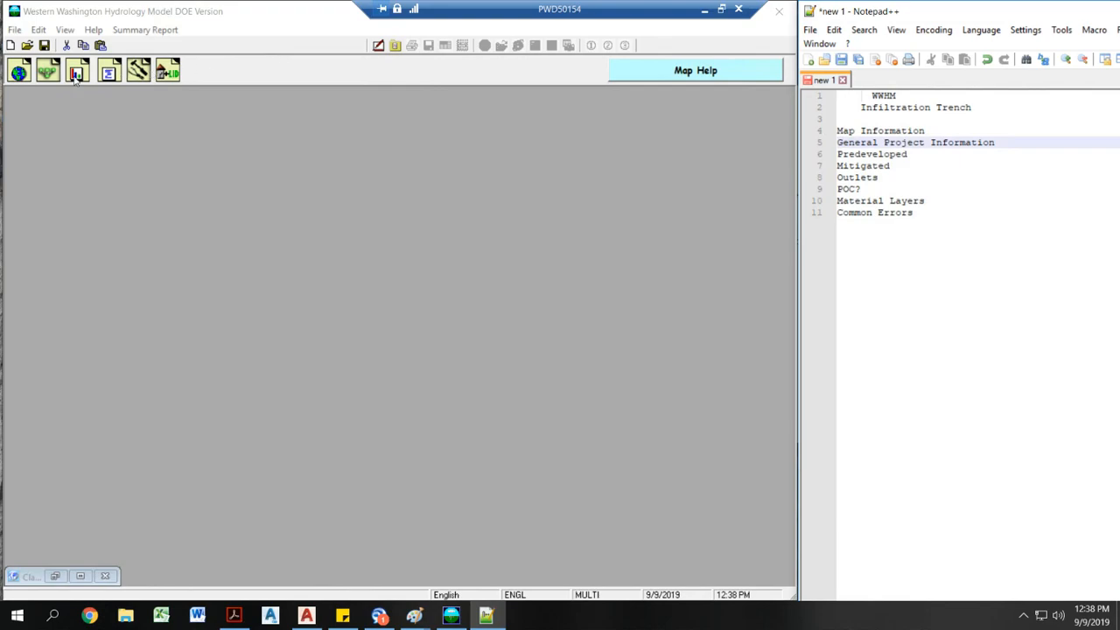
pyautogui.click(47, 72)
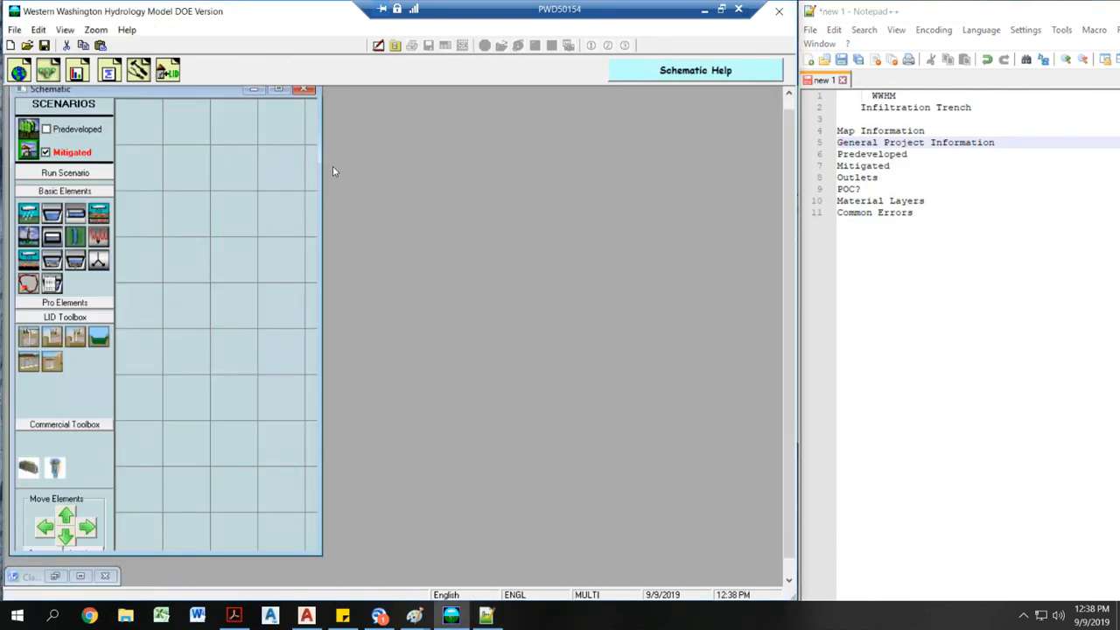
pyautogui.moveTo(320, 174); pyautogui.dragTo(456, 174)
# - Place a basin on the Mitigated schematic, give it 5 acres of ROADS/MOD, and show only the selected areas
pyautogui.click(83, 131)
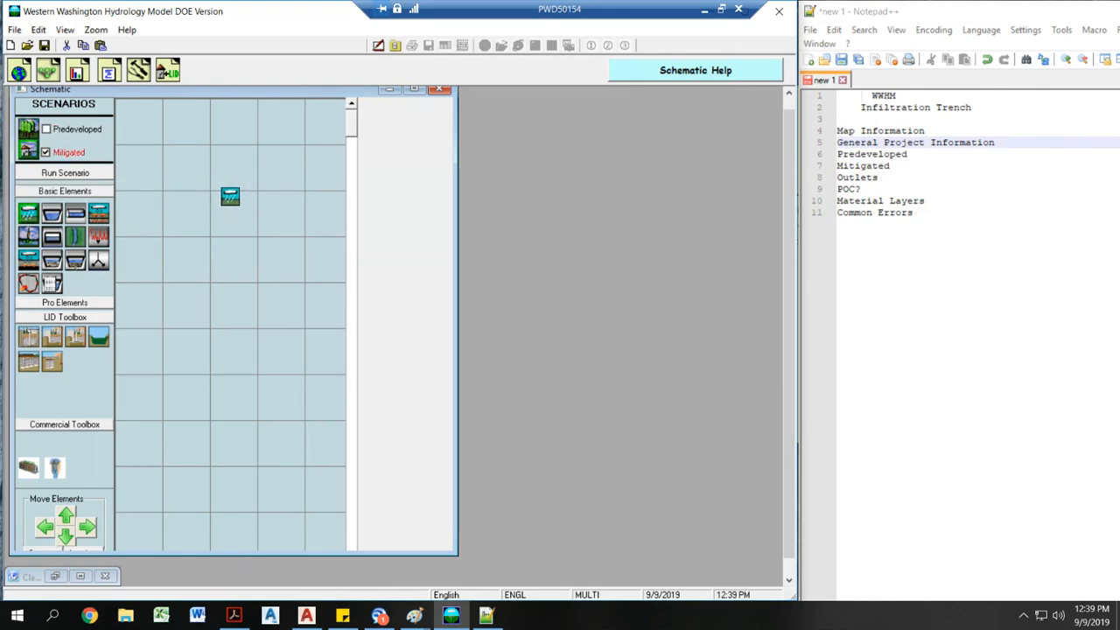
pyautogui.click(236, 209)
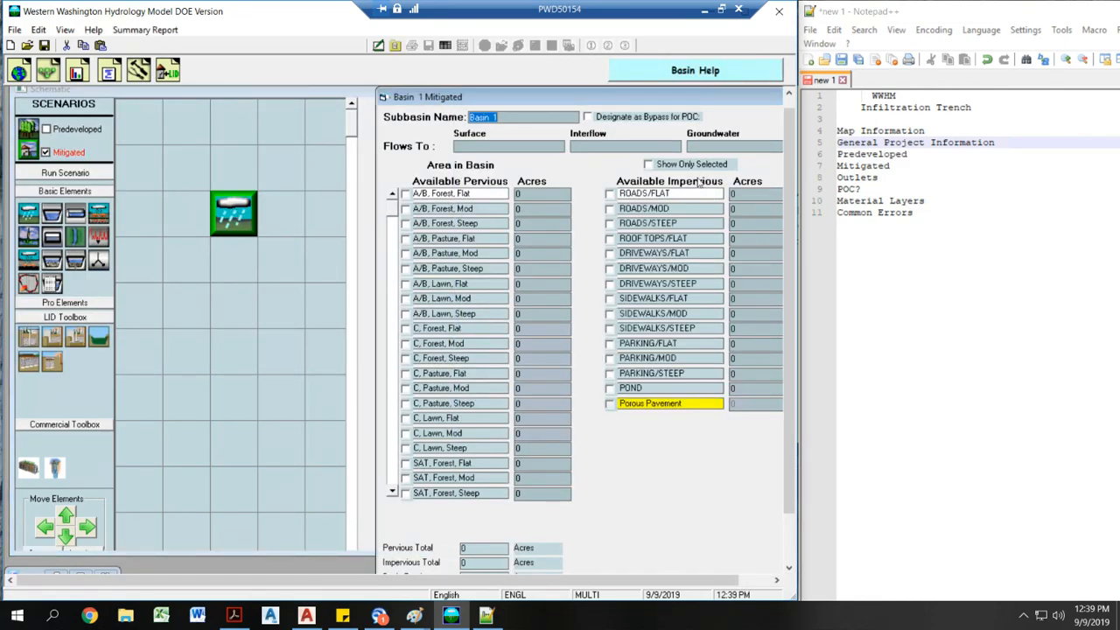
pyautogui.click(743, 195)
pyautogui.click(750, 208)
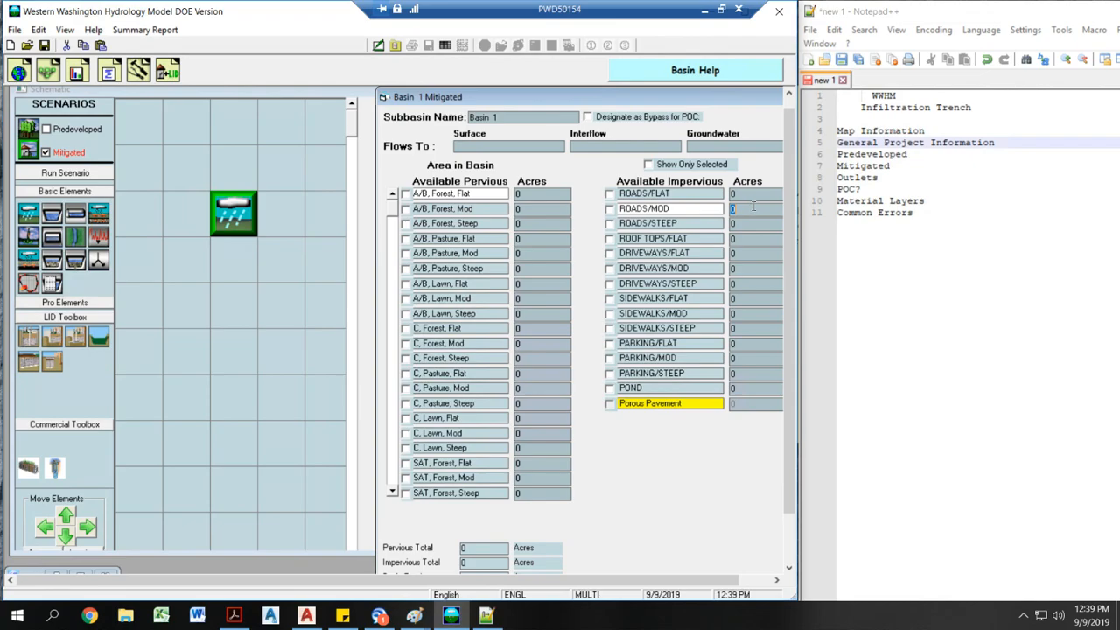
pyautogui.press('BackSpace')
pyautogui.write('5')
pyautogui.click(692, 166)
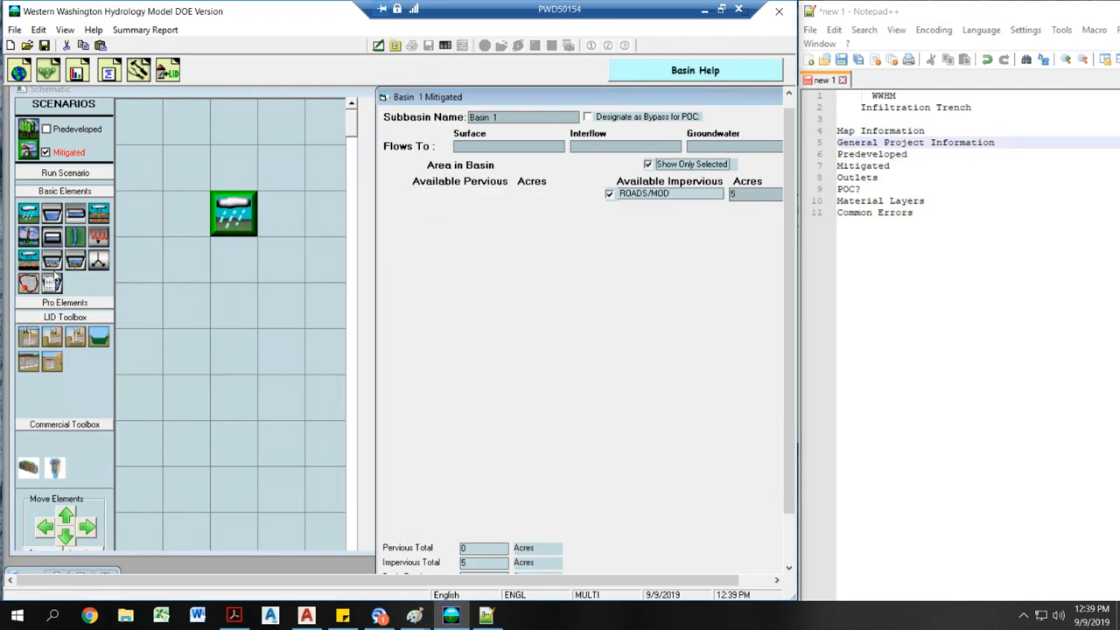
# - Place a gravel trench bed two cells below the basin and connect the basin to it
pyautogui.click(53, 262)
pyautogui.click(223, 300)
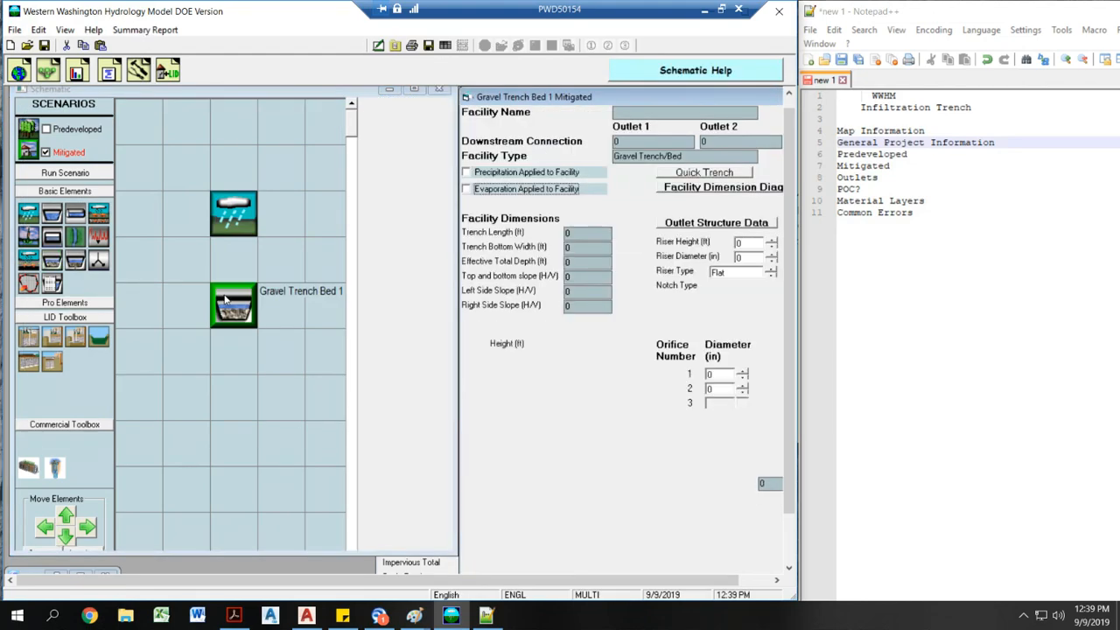
pyautogui.rightClick(243, 215)
pyautogui.click(302, 239)
pyautogui.click(232, 305)
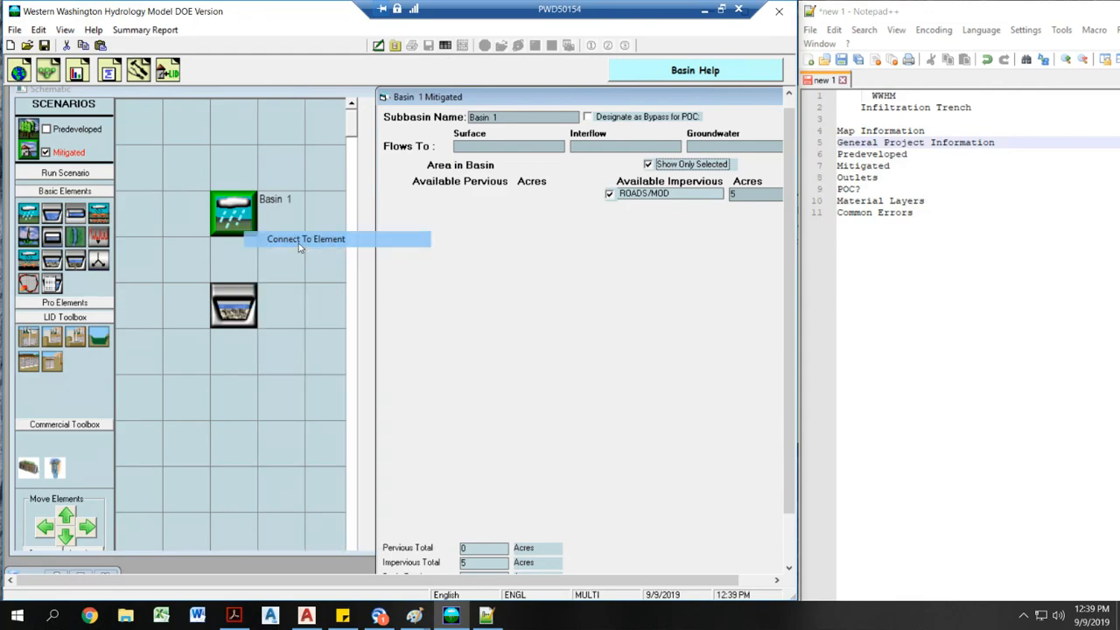
pyautogui.click(161, 309)
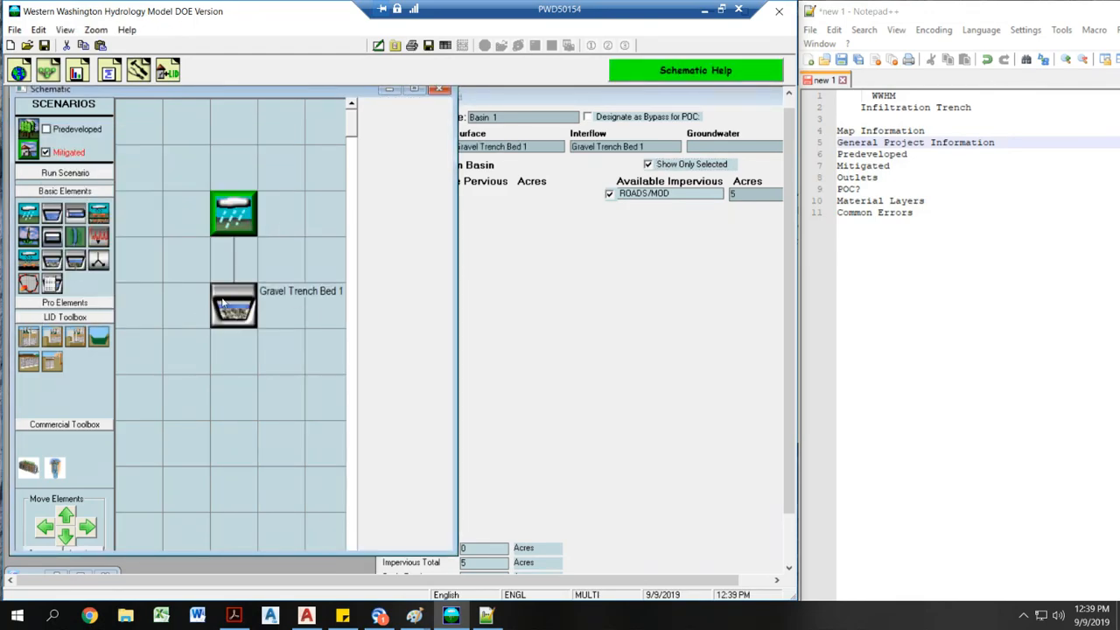
# - Bring the gravel trench bed's full settings into view and fill in its default dimensions with Quick Trench
pyautogui.moveTo(636, 99); pyautogui.dragTo(551, 96)
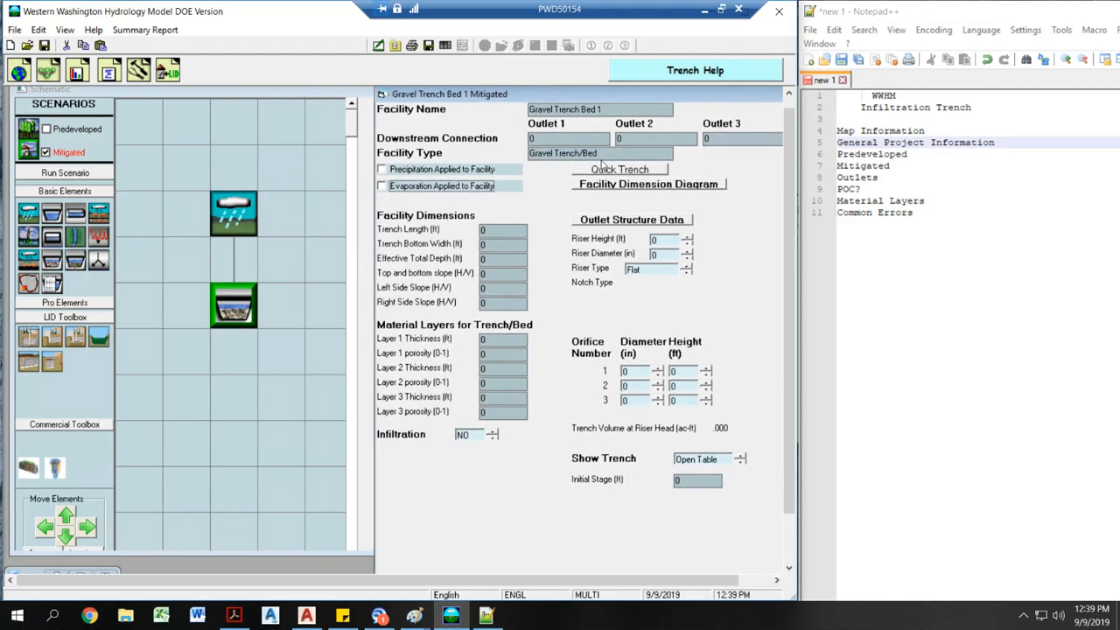
pyautogui.click(867, 165)
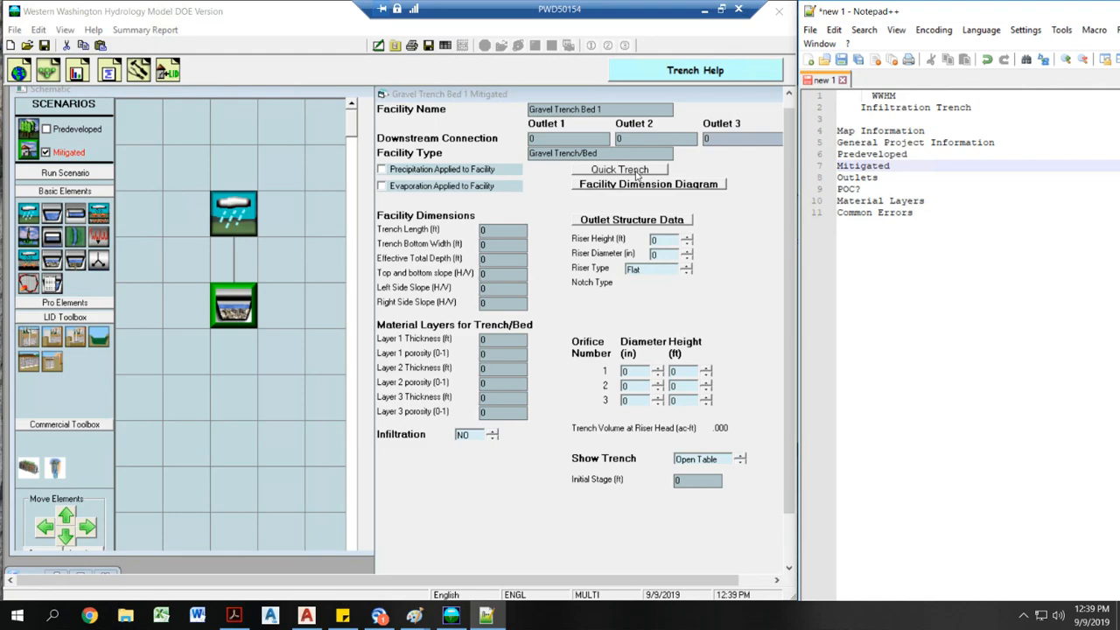
pyautogui.click(637, 170)
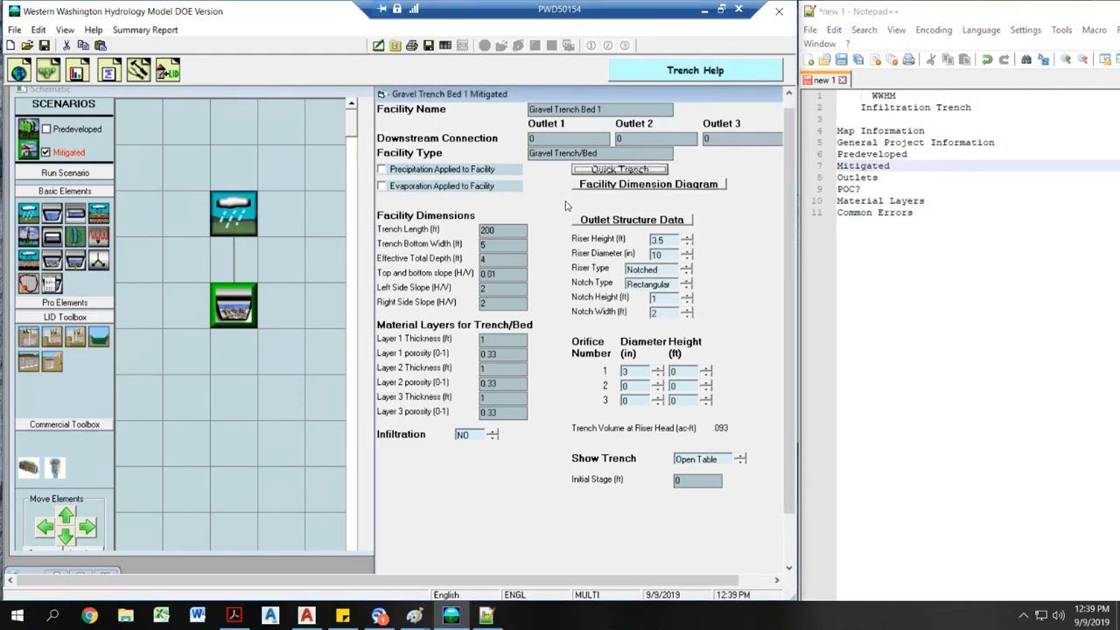
# - Set the trench's effective total depth to 6 ft and its top and bottom slope and both side slopes to 0
pyautogui.doubleClick(523, 229)
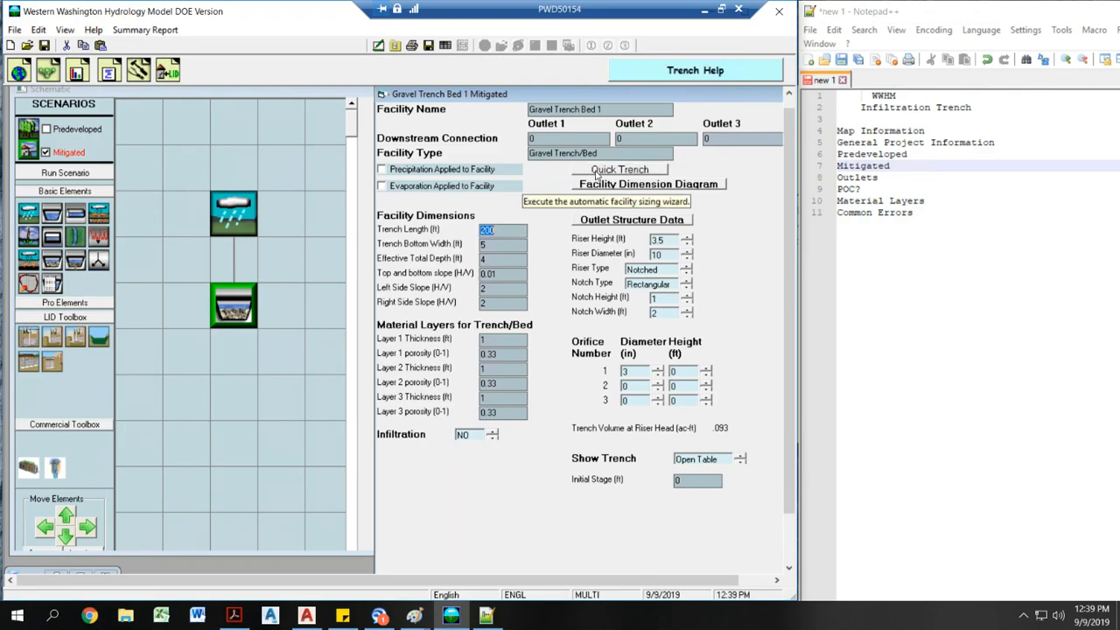
pyautogui.press('Tab')
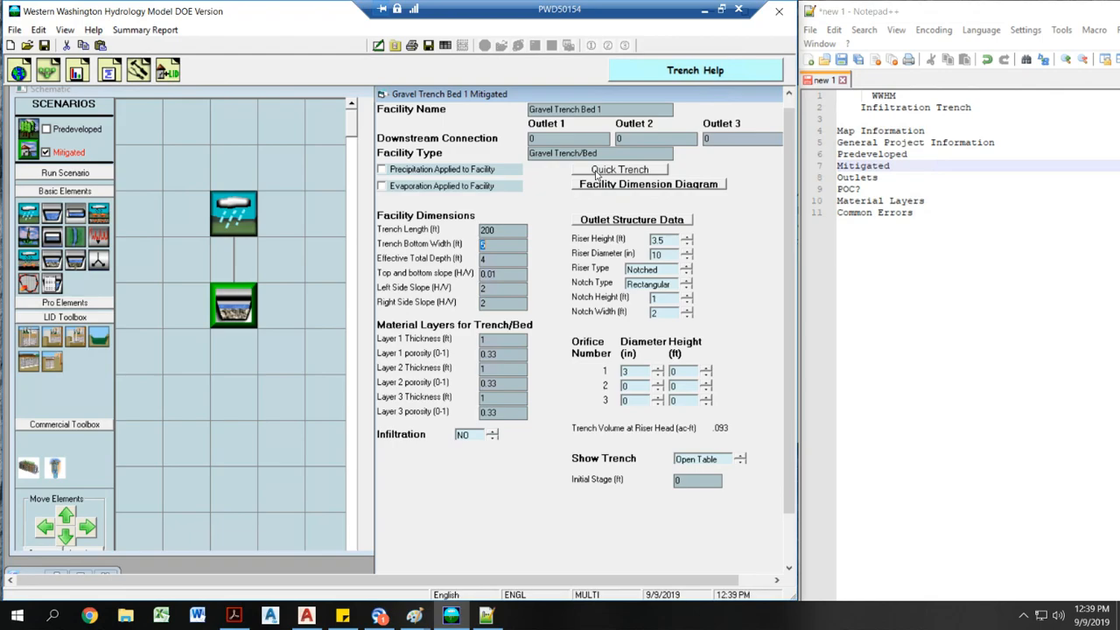
pyautogui.press('Tab')
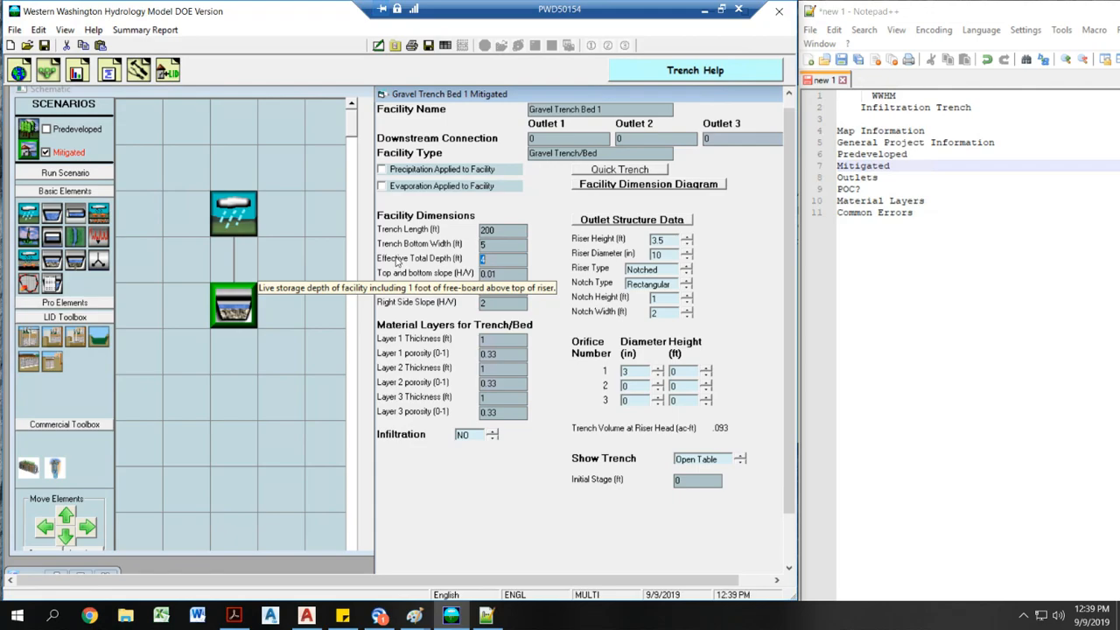
pyautogui.write('6')
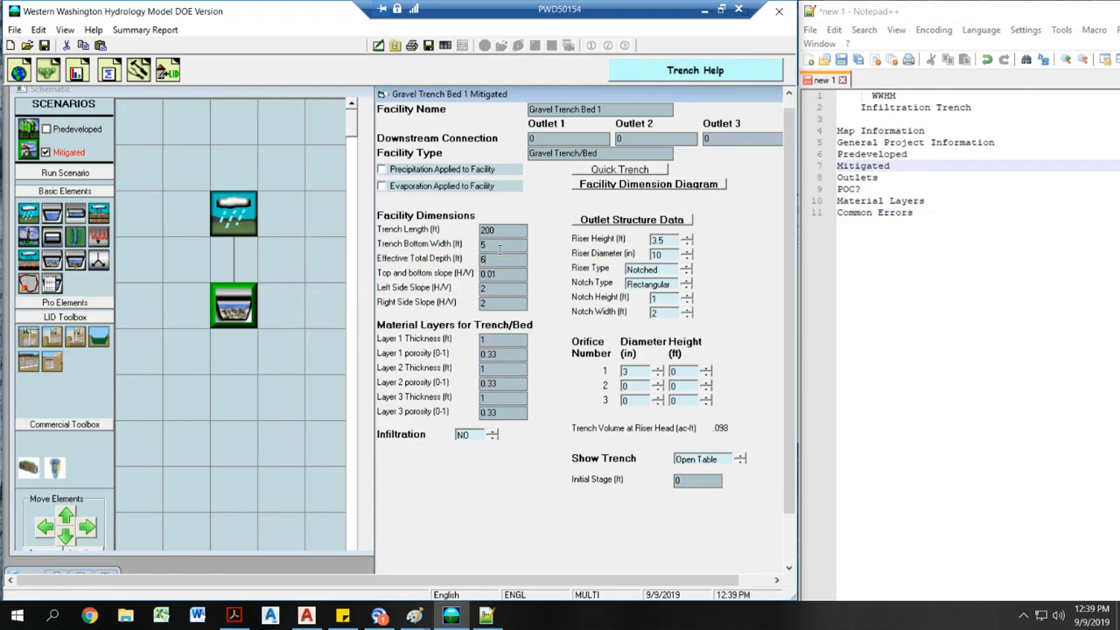
pyautogui.click(517, 270)
pyautogui.write('0')
# - Display the facility dimension diagram and set layer 1 to 5 ft thickness and 0.4 porosity, with layers 2 and 3 at 0
pyautogui.click(633, 184)
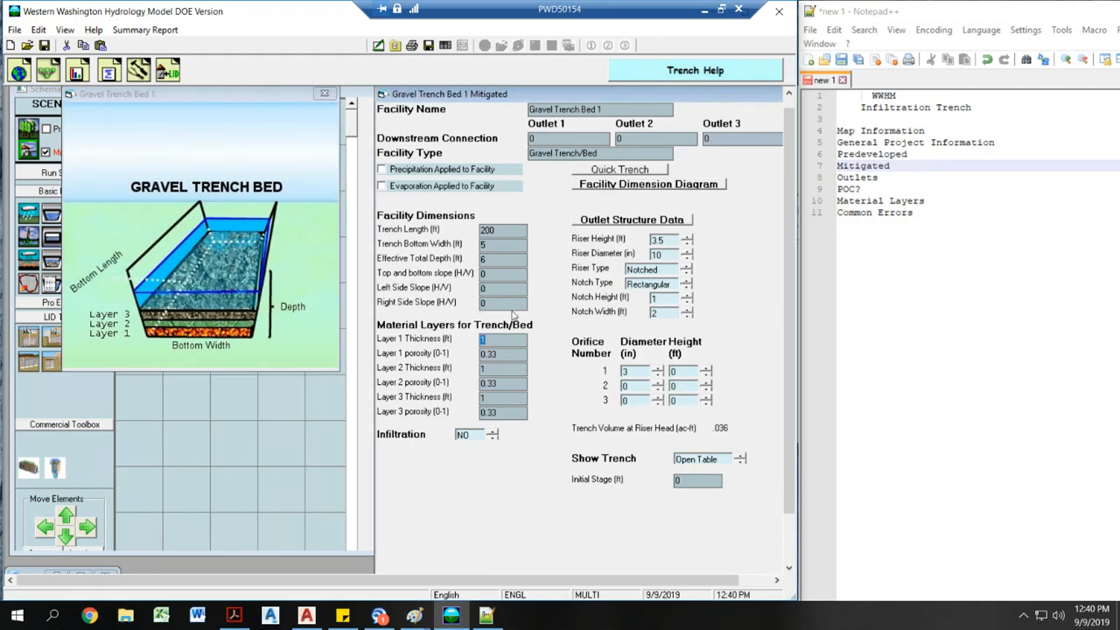
pyautogui.press('Tab')
pyautogui.write('.4')
pyautogui.press('Tab')
pyautogui.write('0')
# - Enable infiltration at 20 in/hr with a 0.25 reduction factor and wetted surface area set to NO, and close the dimension diagram
pyautogui.click(493, 434)
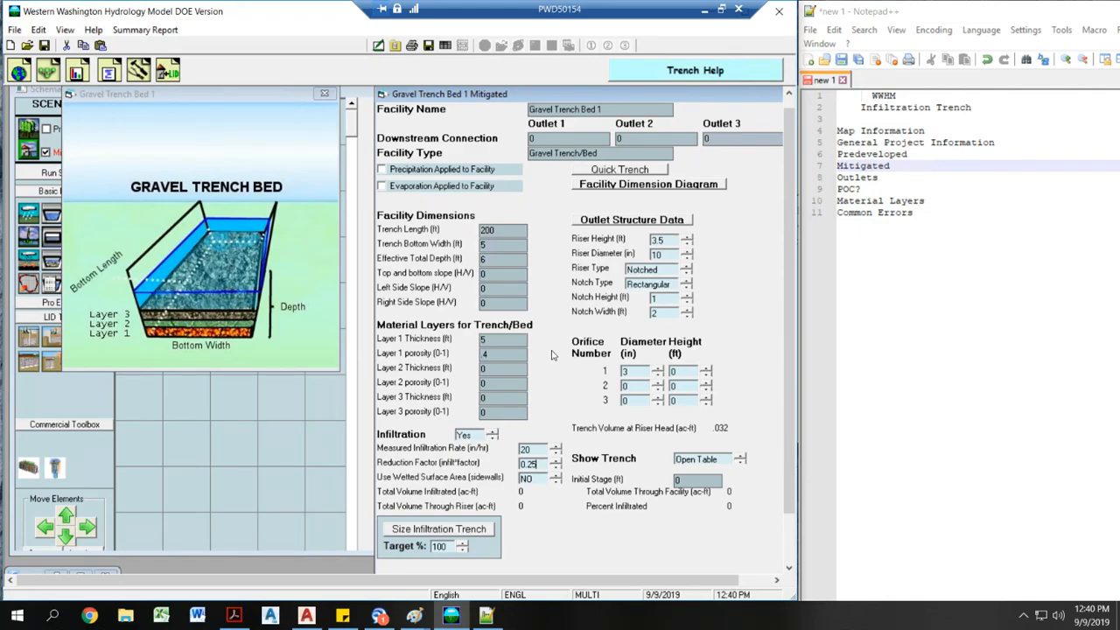
pyautogui.click(555, 474)
pyautogui.click(555, 477)
pyautogui.click(322, 95)
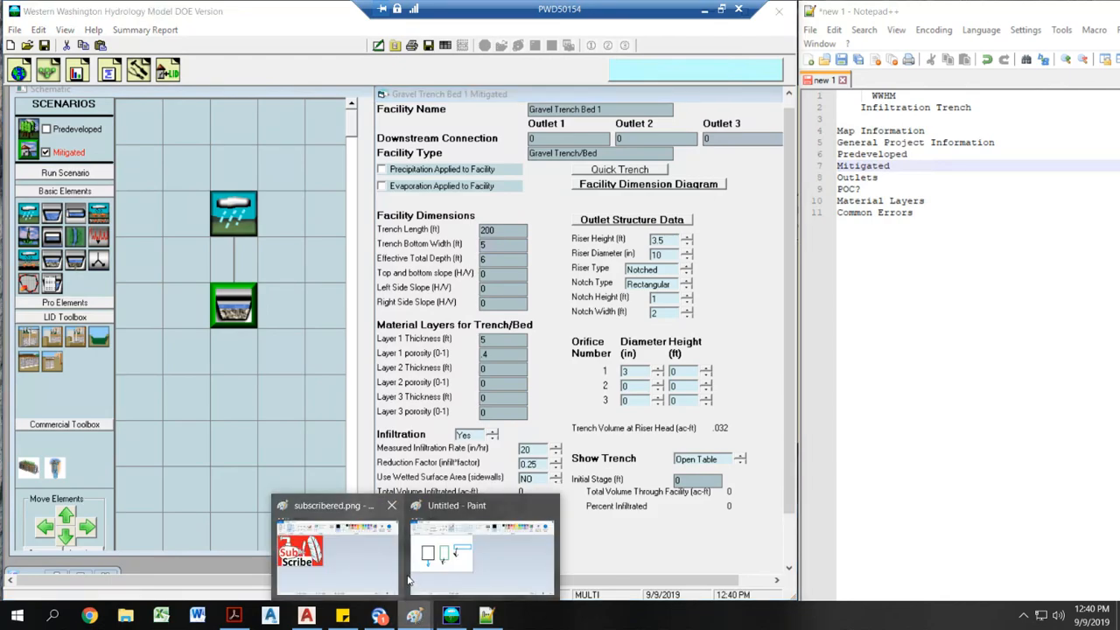
# - Switch to the untitled Paint sketch and draw outward-sloping lines from both bottom corners of the black box, making the left one blue
pyautogui.click(391, 577)
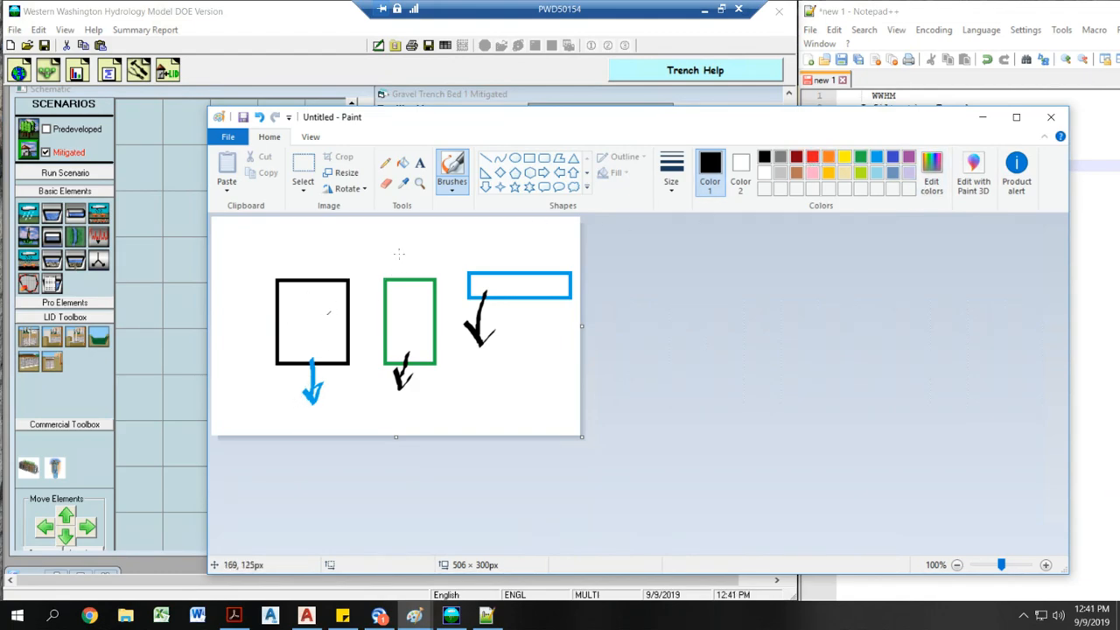
pyautogui.moveTo(604, 116)
pyautogui.mouseDown()
pyautogui.moveTo(607, 535)
pyautogui.moveTo(573, 153)
pyautogui.mouseUp()
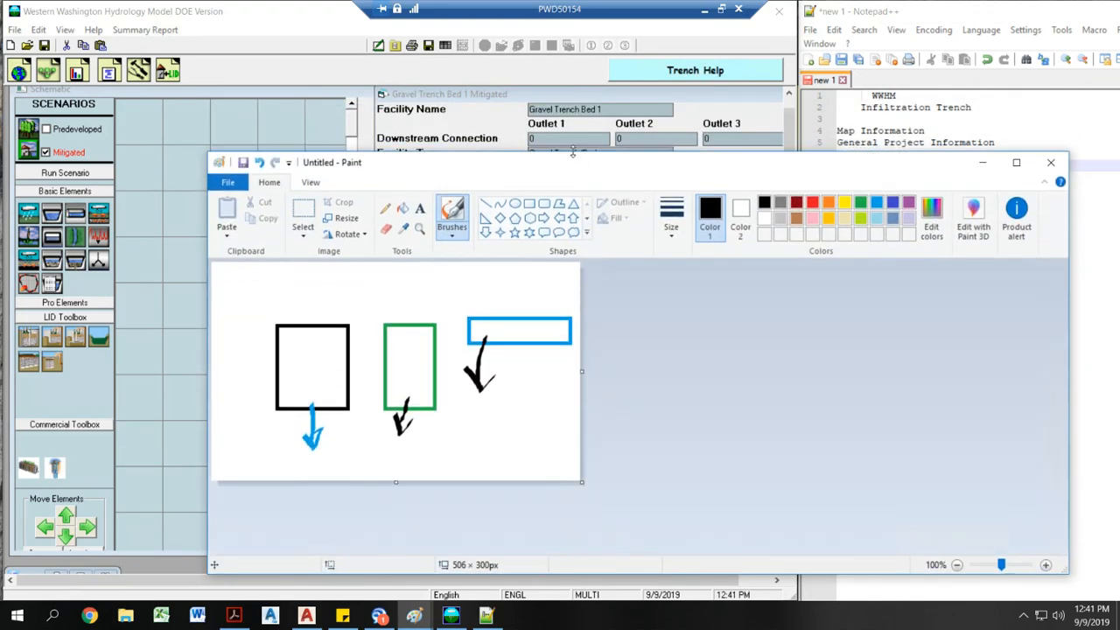
pyautogui.click(454, 230)
pyautogui.click(487, 204)
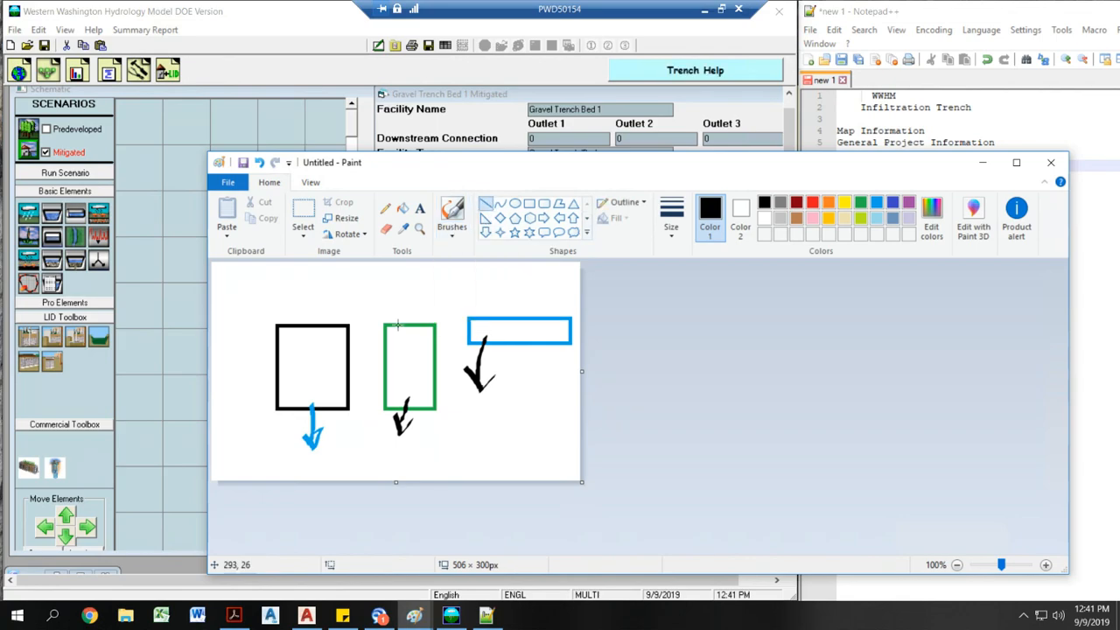
pyautogui.moveTo(348, 407); pyautogui.dragTo(382, 322)
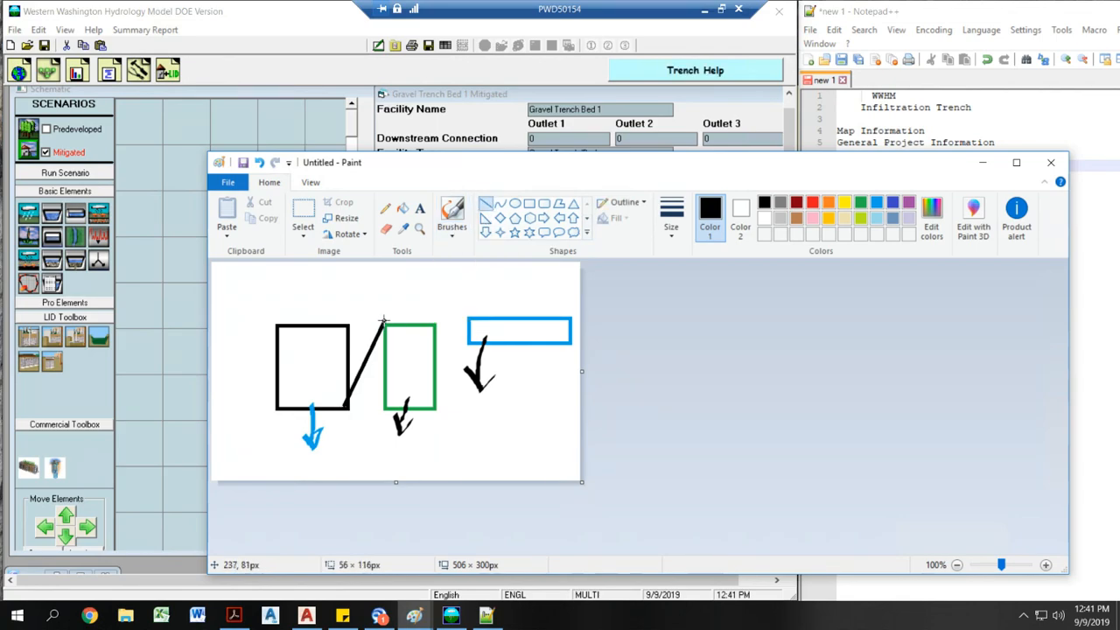
pyautogui.moveTo(276, 407); pyautogui.dragTo(247, 327)
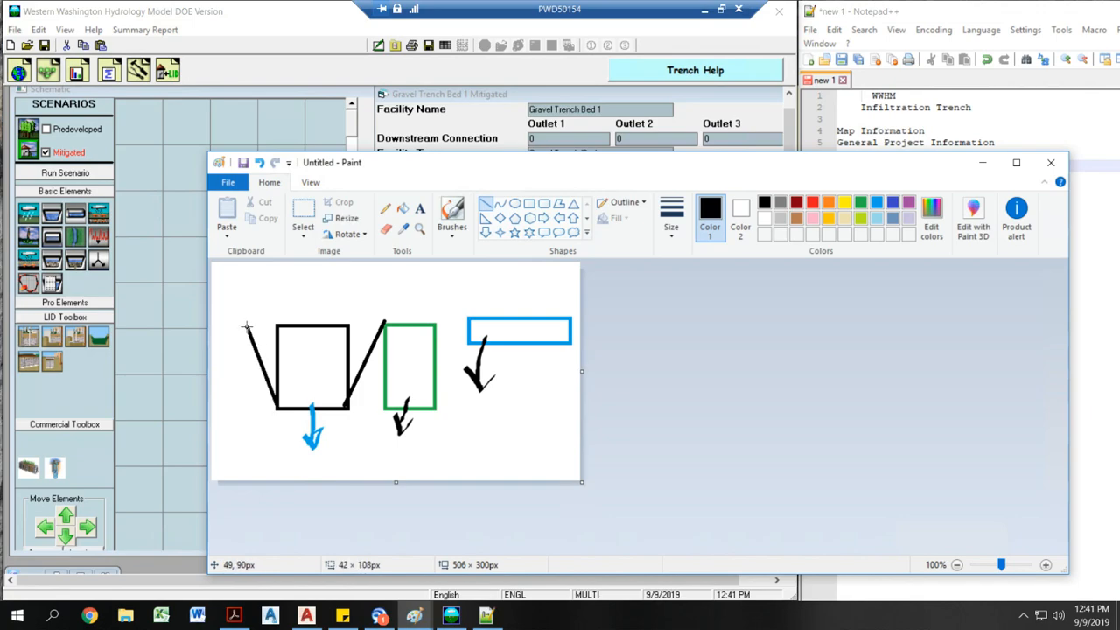
pyautogui.click(875, 202)
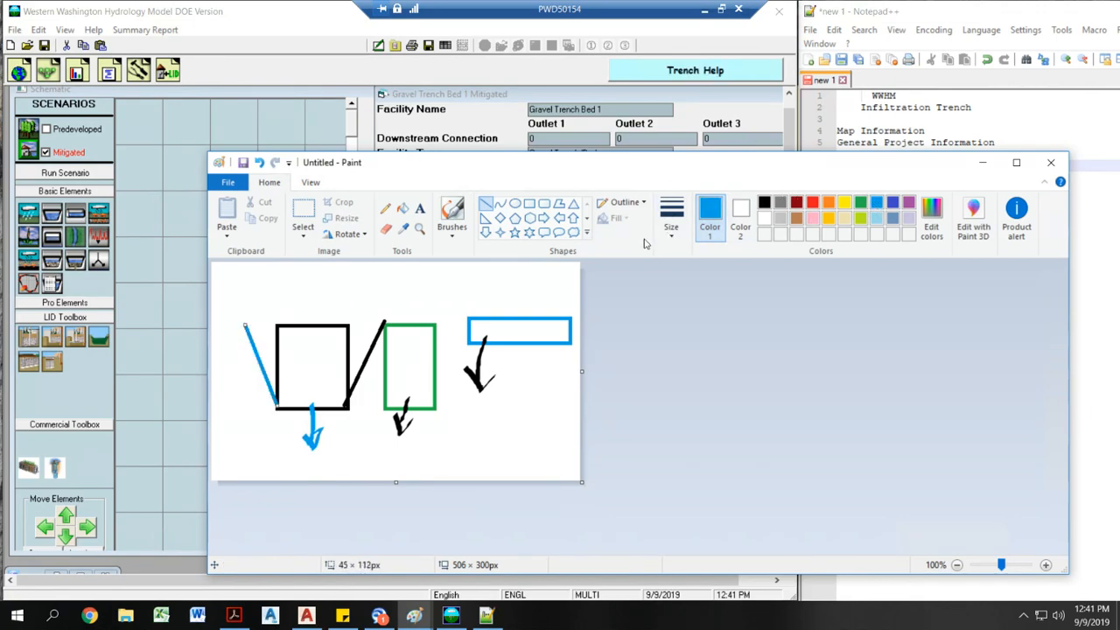
# - Brush blue downward arrows across the sloped lines on both sides of the black box
pyautogui.click(451, 233)
pyautogui.click(453, 259)
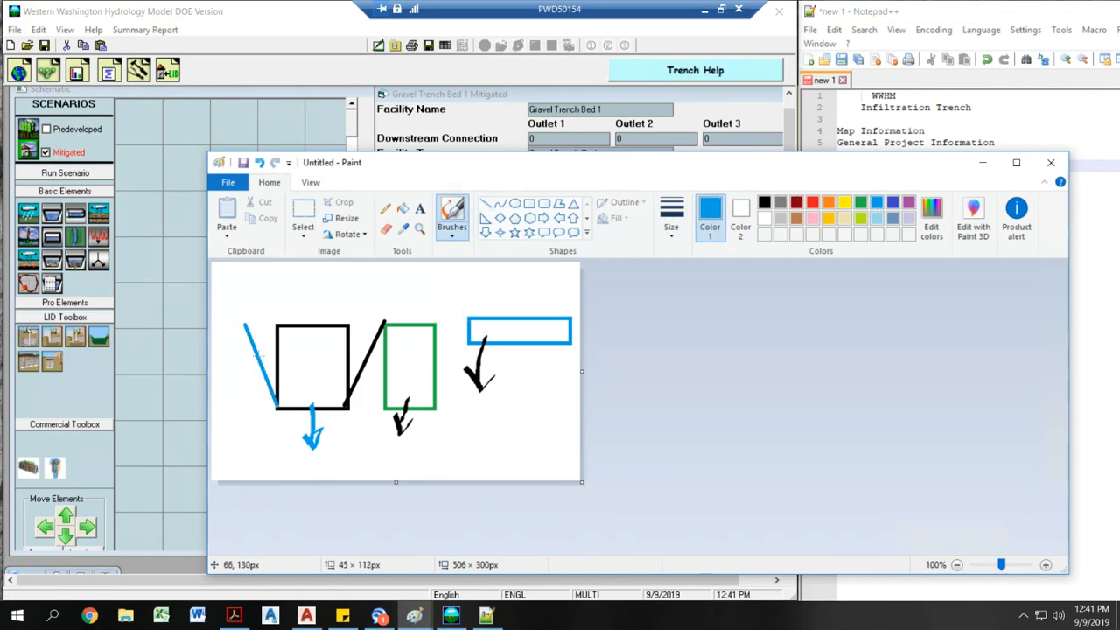
pyautogui.moveTo(271, 337)
pyautogui.mouseDown()
pyautogui.moveTo(249, 400)
pyautogui.moveTo(262, 388)
pyautogui.moveTo(260, 404)
pyautogui.mouseUp()
pyautogui.hotkey('ctrl', 'z')
pyautogui.moveTo(363, 329)
pyautogui.mouseDown()
pyautogui.moveTo(348, 400)
pyautogui.moveTo(366, 400)
pyautogui.mouseUp()
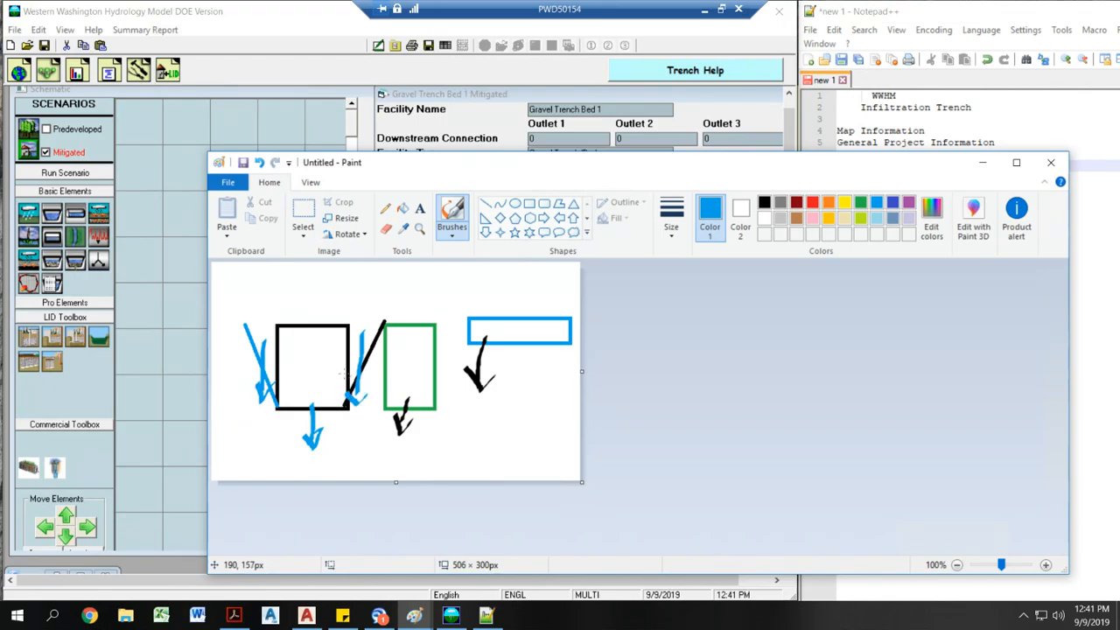
# - Undo the blue arrows and the sloped lines beside the black box
pyautogui.hotkey('ctrl', 'z')
pyautogui.hotkey('ctrl', 'z')
pyautogui.hotkey('ctrl', 'z')
pyautogui.hotkey('ctrl', 'z')
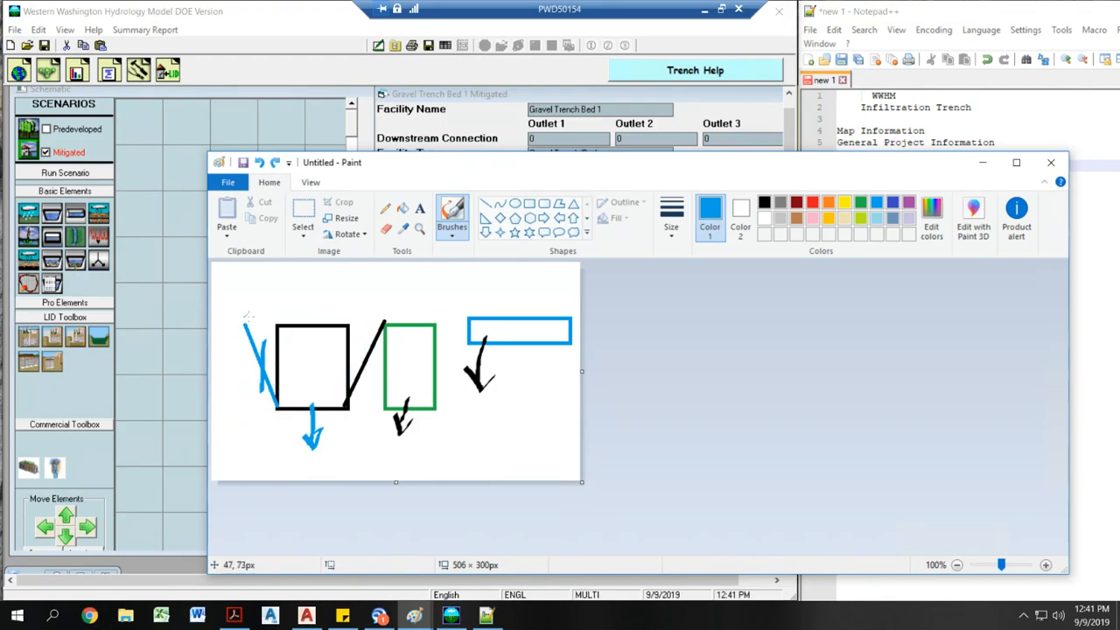
pyautogui.hotkey('ctrl', 'z')
pyautogui.hotkey('ctrl', 'z')
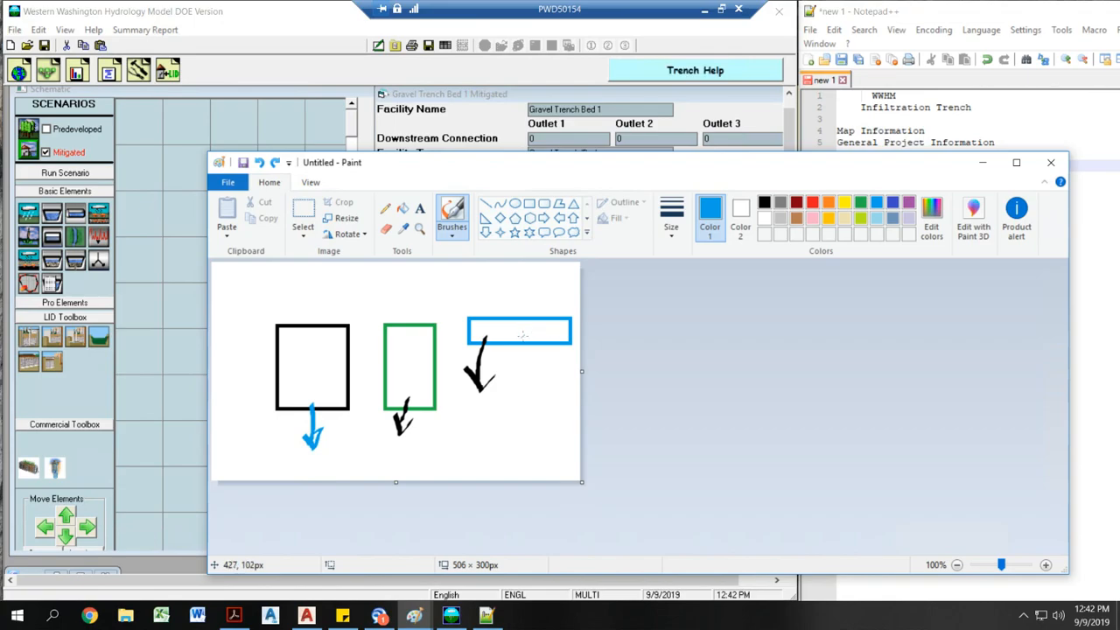
# - Return to the Western Washington Hydrology Model, run the Mitigated scenario, and check the trench's percent infiltrated
pyautogui.click(983, 164)
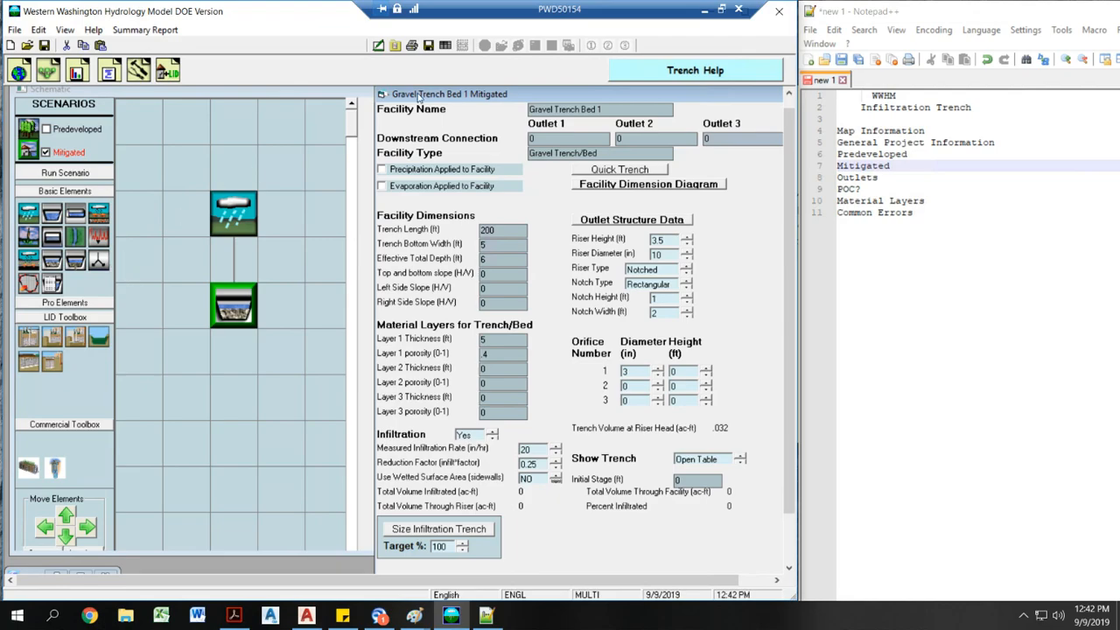
pyautogui.click(81, 174)
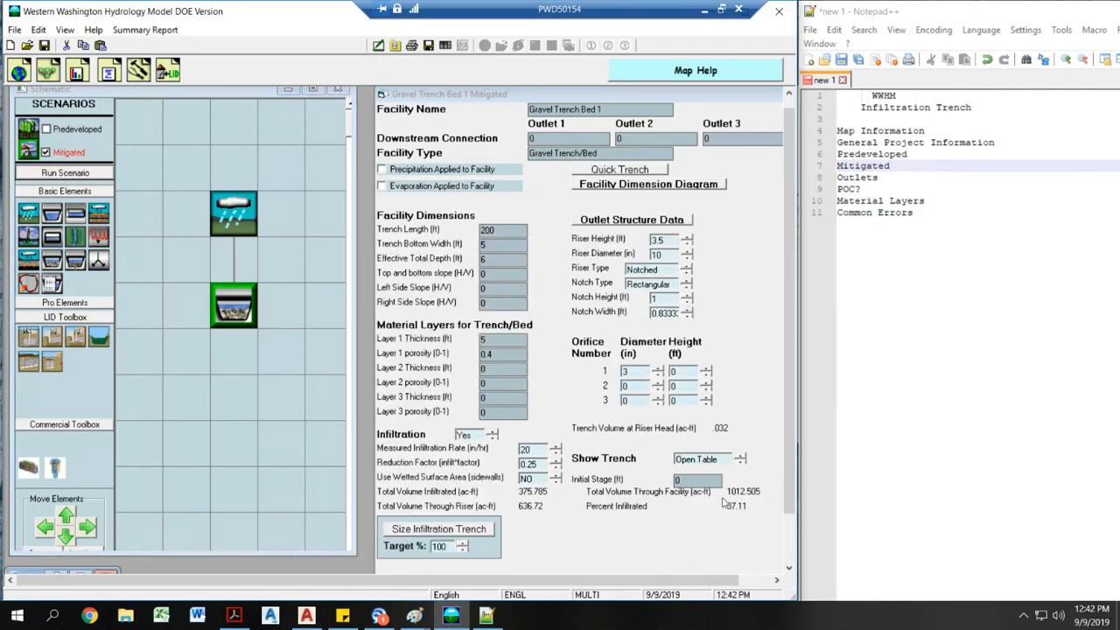
pyautogui.moveTo(731, 512)
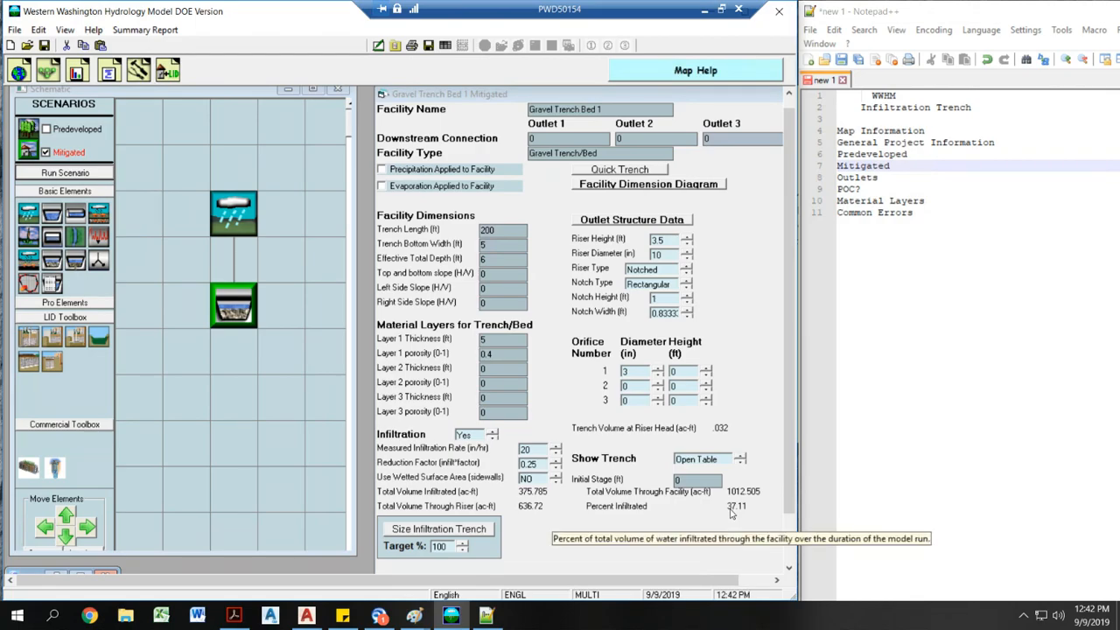
# - Set the trench length to 1000 ft and the riser type to Flat
pyautogui.click(484, 244)
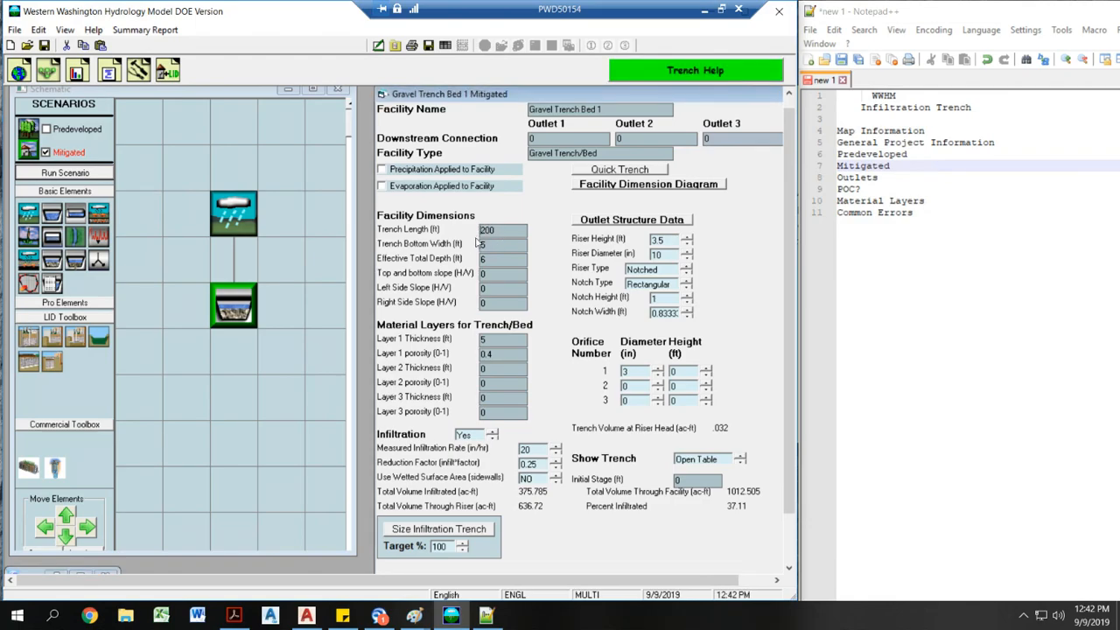
pyautogui.doubleClick(521, 229)
pyautogui.write('1000')
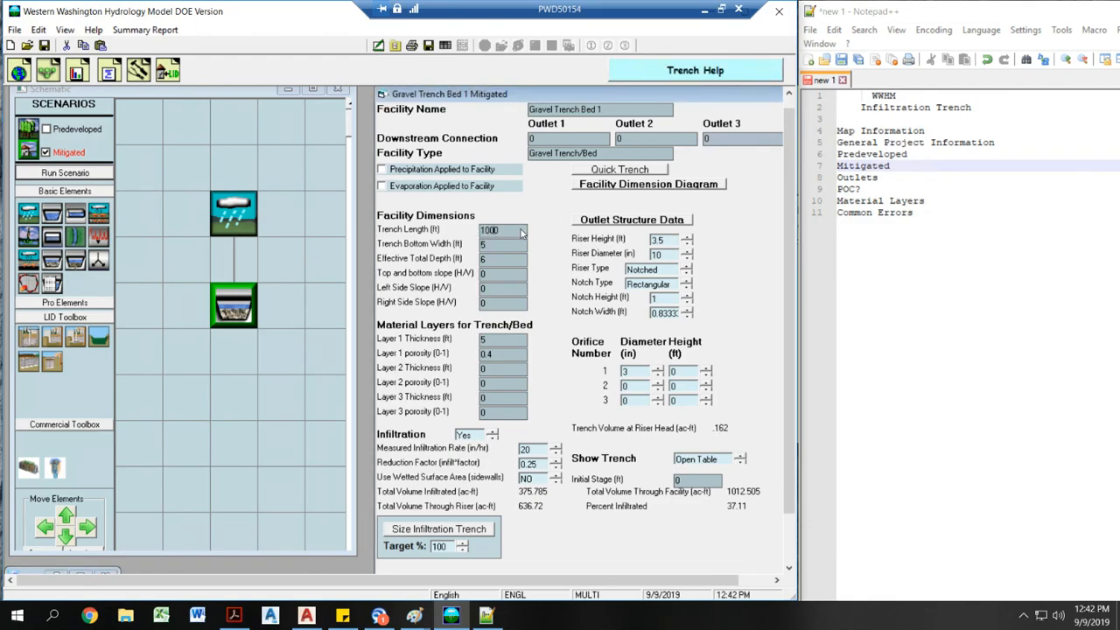
pyautogui.click(688, 269)
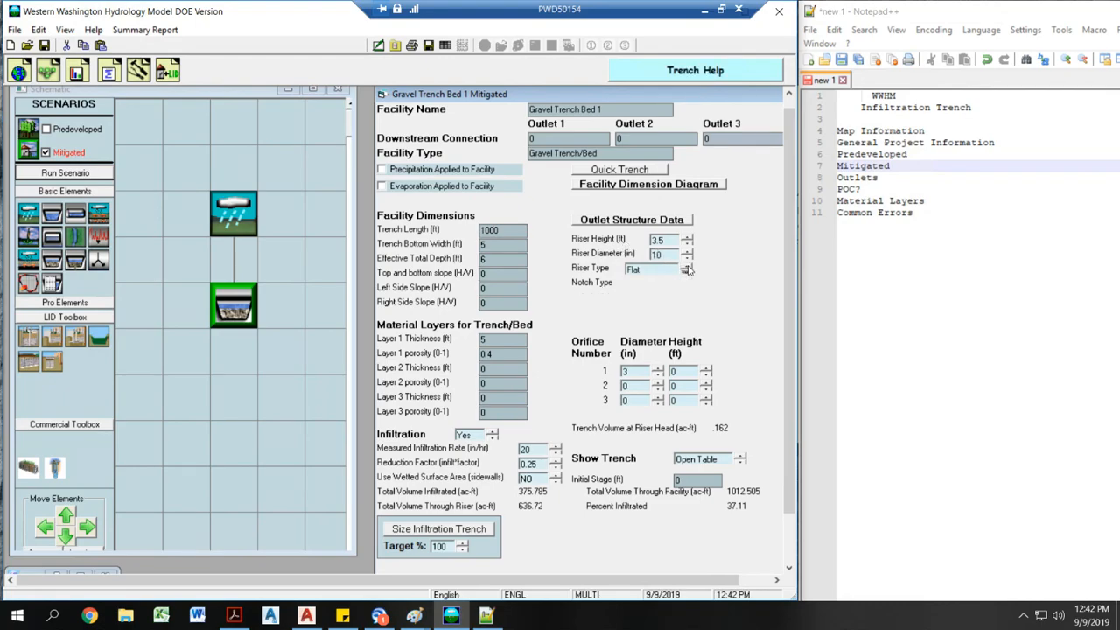
# - Set the riser height to 5 ft and the trench length to 200 ft, run the Mitigated scenario, and close the error report
pyautogui.moveTo(674, 240); pyautogui.dragTo(653, 253)
pyautogui.write('5')
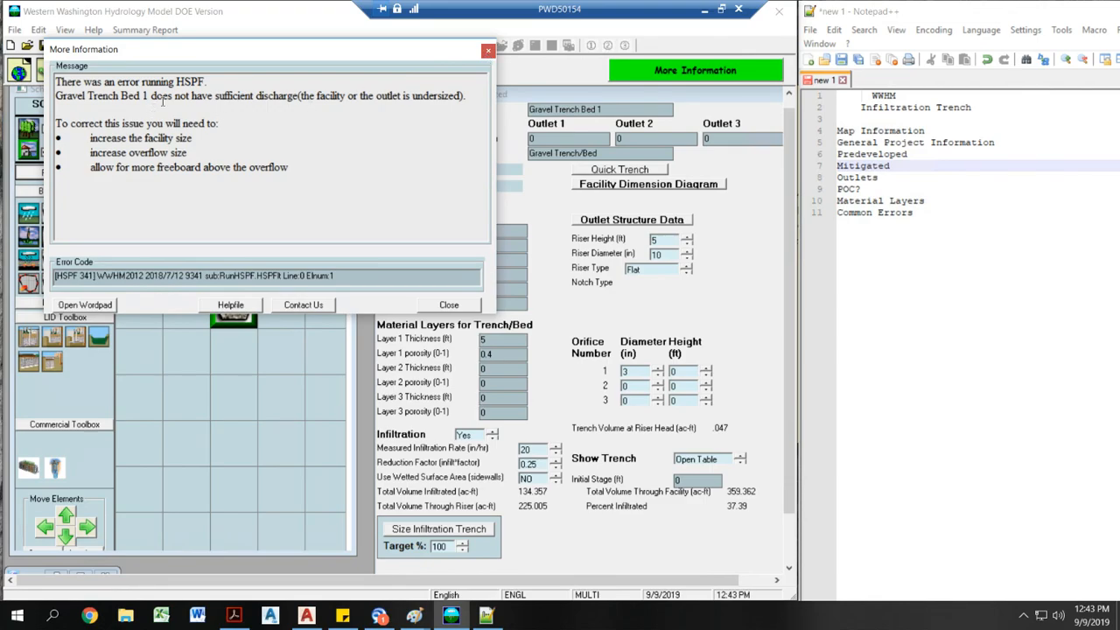
pyautogui.moveTo(173, 98); pyautogui.dragTo(314, 100)
pyautogui.click(314, 102)
pyautogui.click(488, 51)
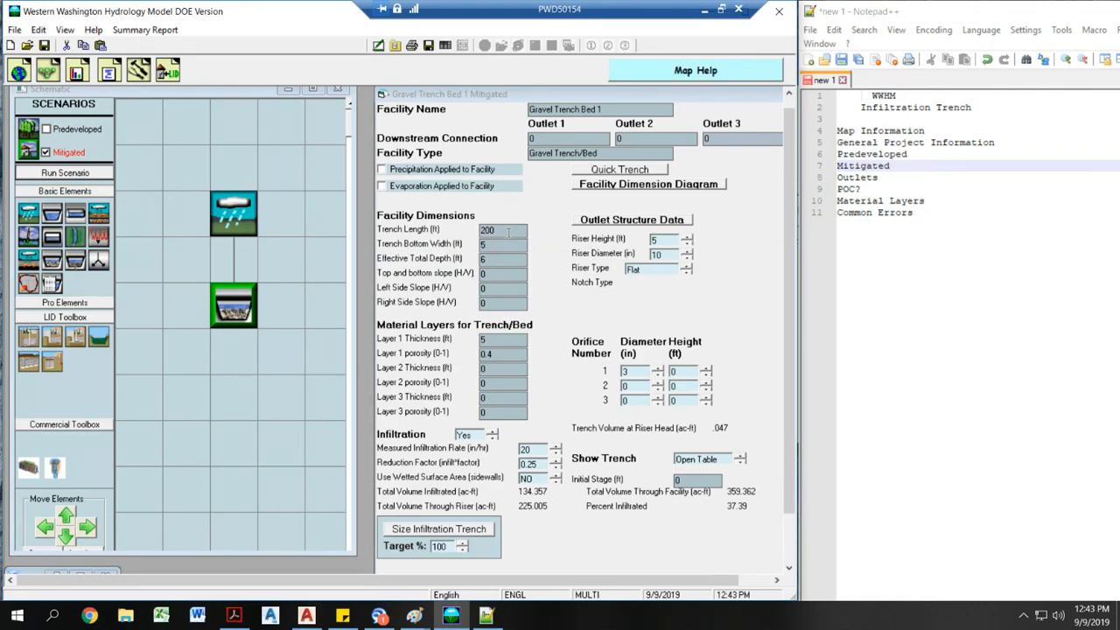
# - Set the riser diameter to 48 in, accept the riser warning, and rerun the Mitigated scenario
pyautogui.click(507, 231)
pyautogui.click(667, 253)
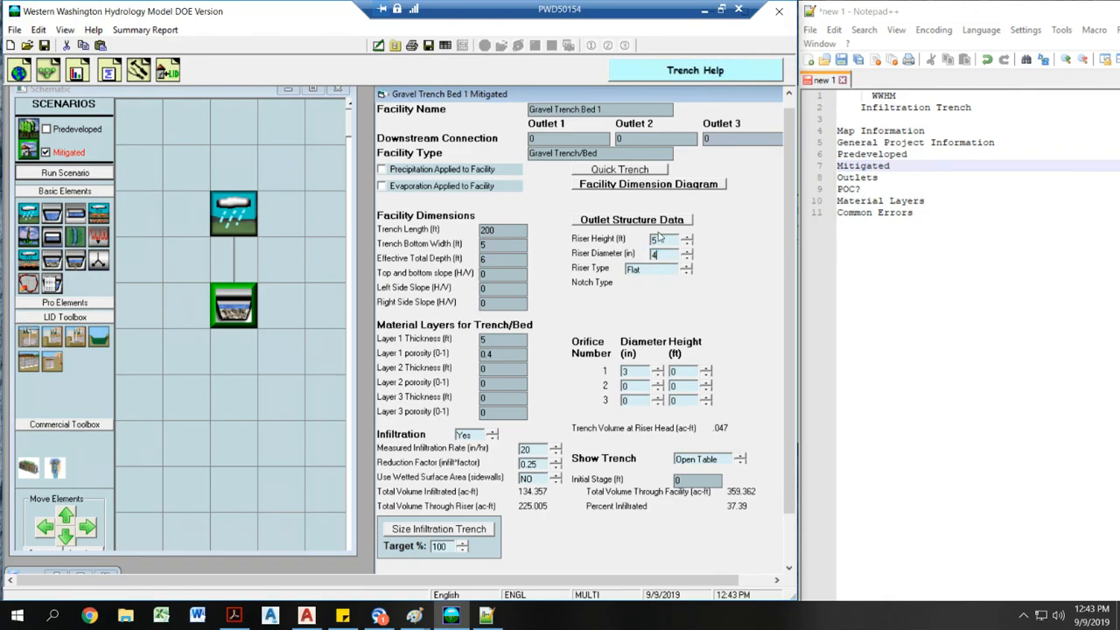
pyautogui.write('48')
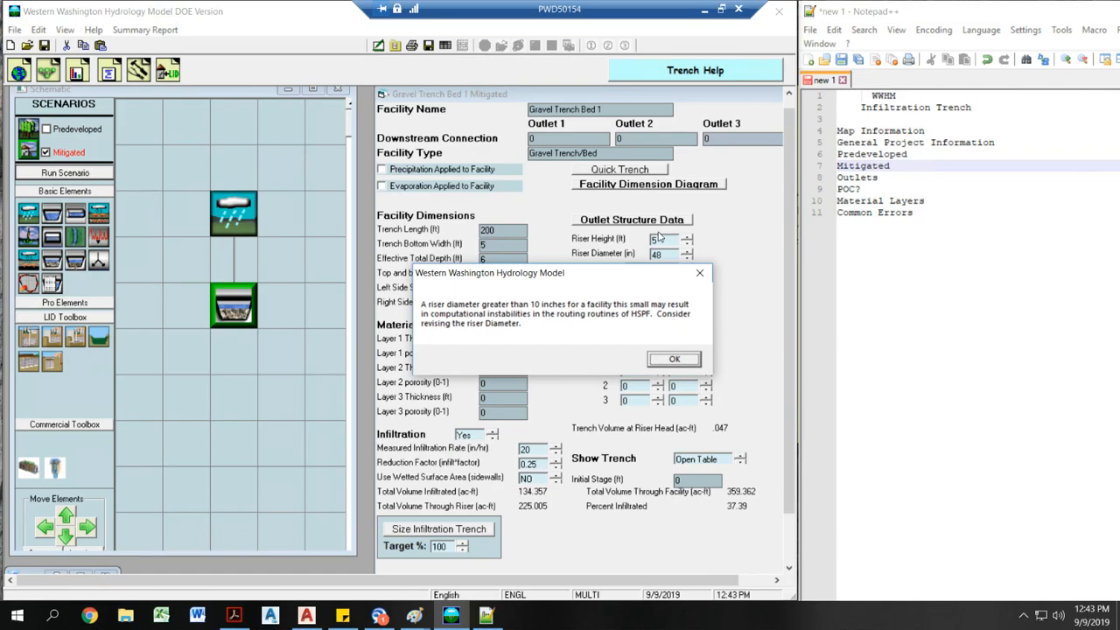
pyautogui.click(681, 360)
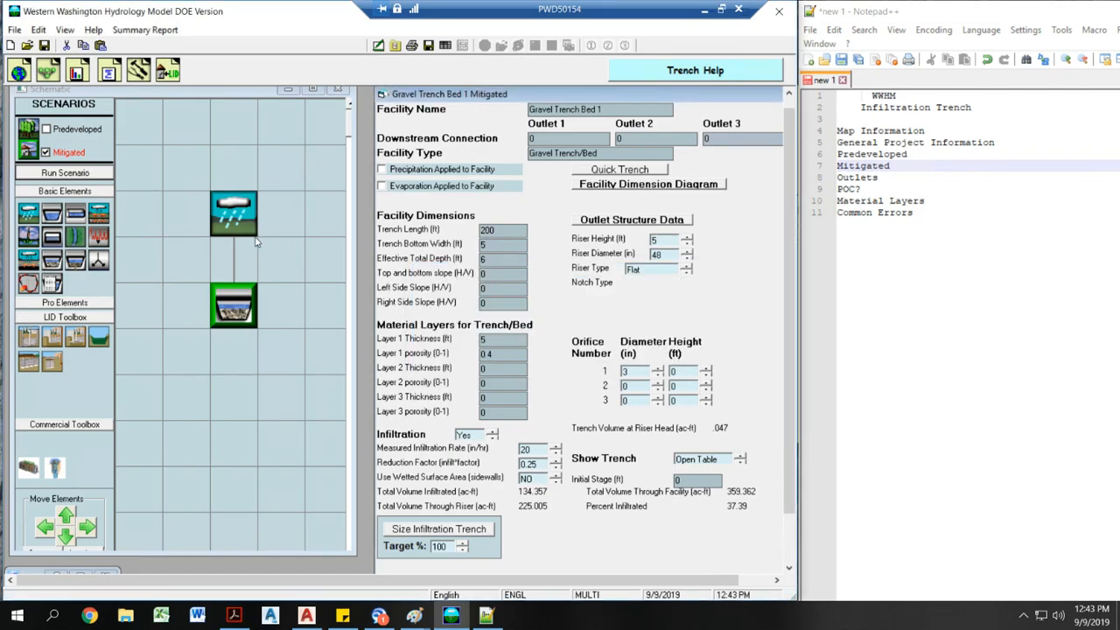
pyautogui.click(84, 174)
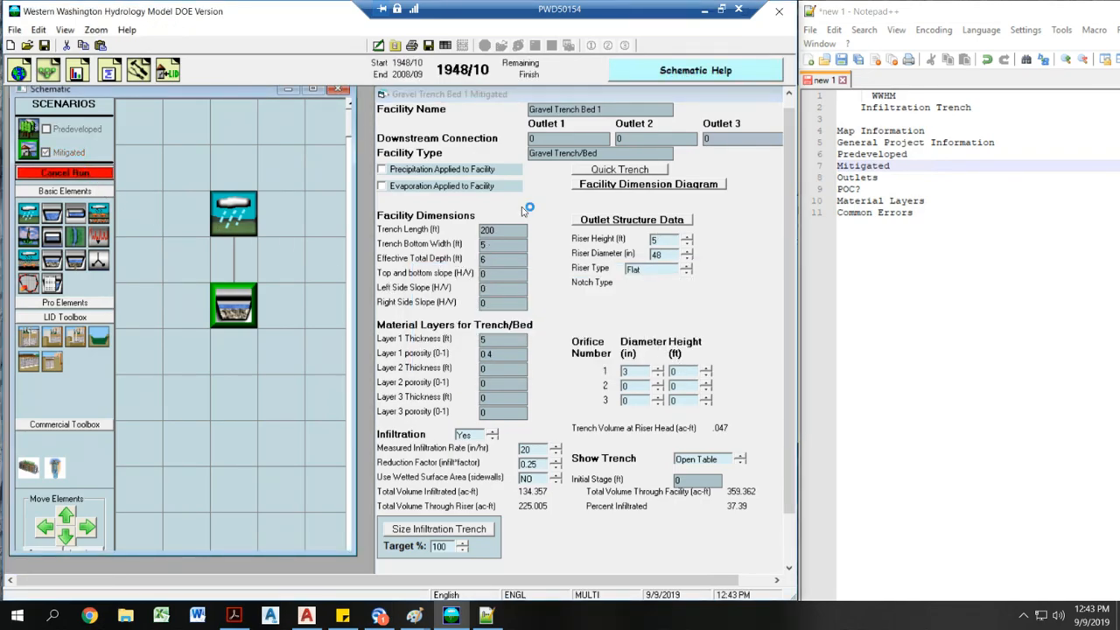
# - Place the notes cursor on the Outlets line and examine the gravel trench's point of compliance outlet options without connecting
pyautogui.click(850, 181)
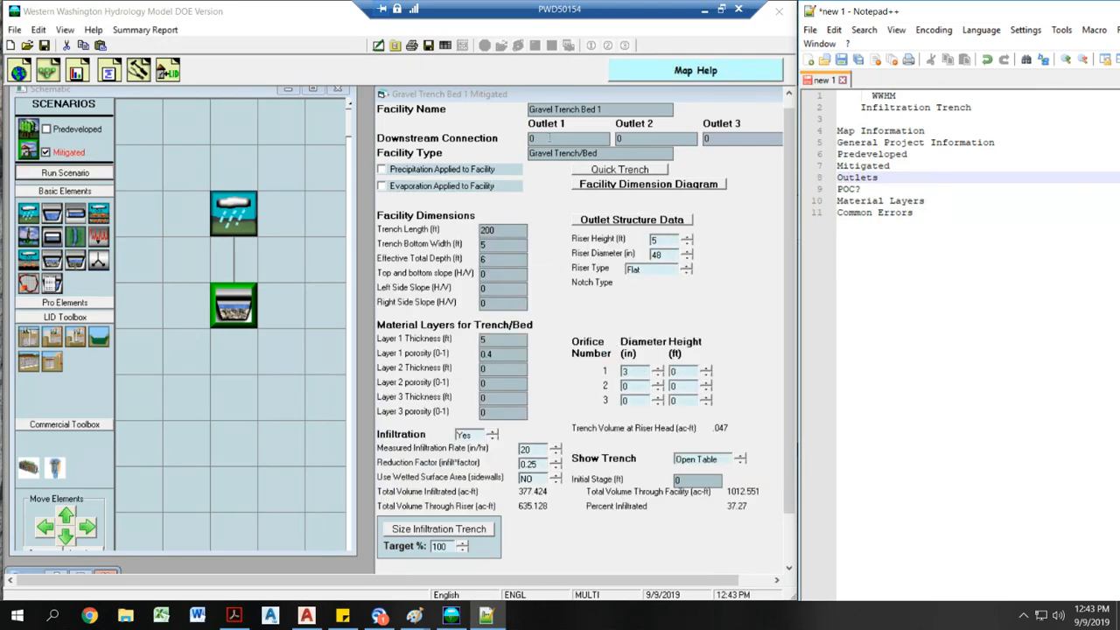
pyautogui.click(248, 306)
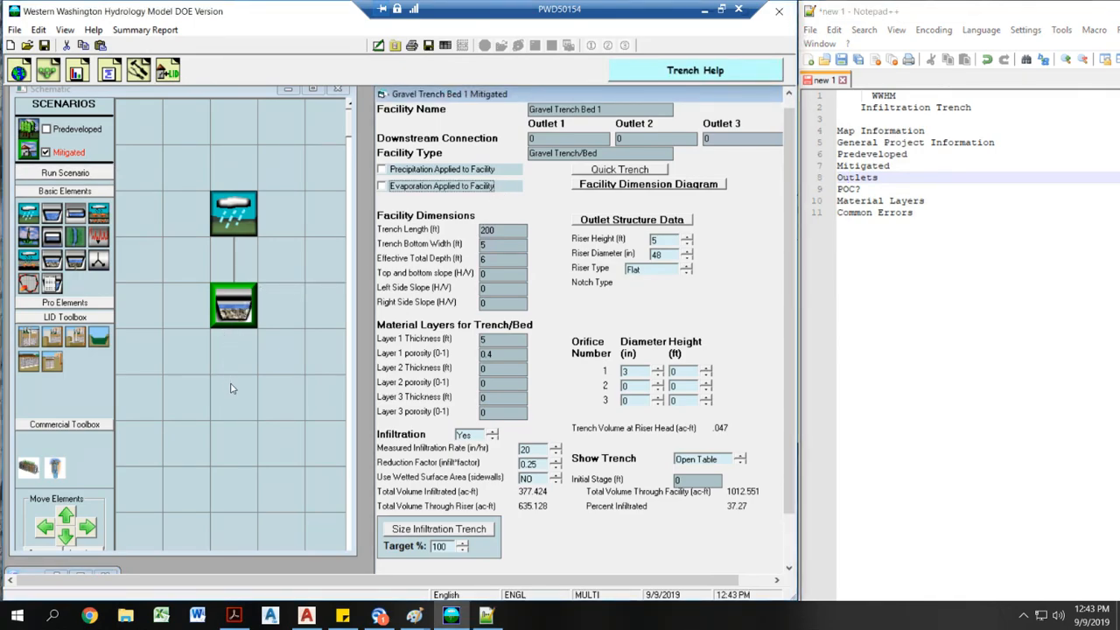
pyautogui.rightClick(232, 306)
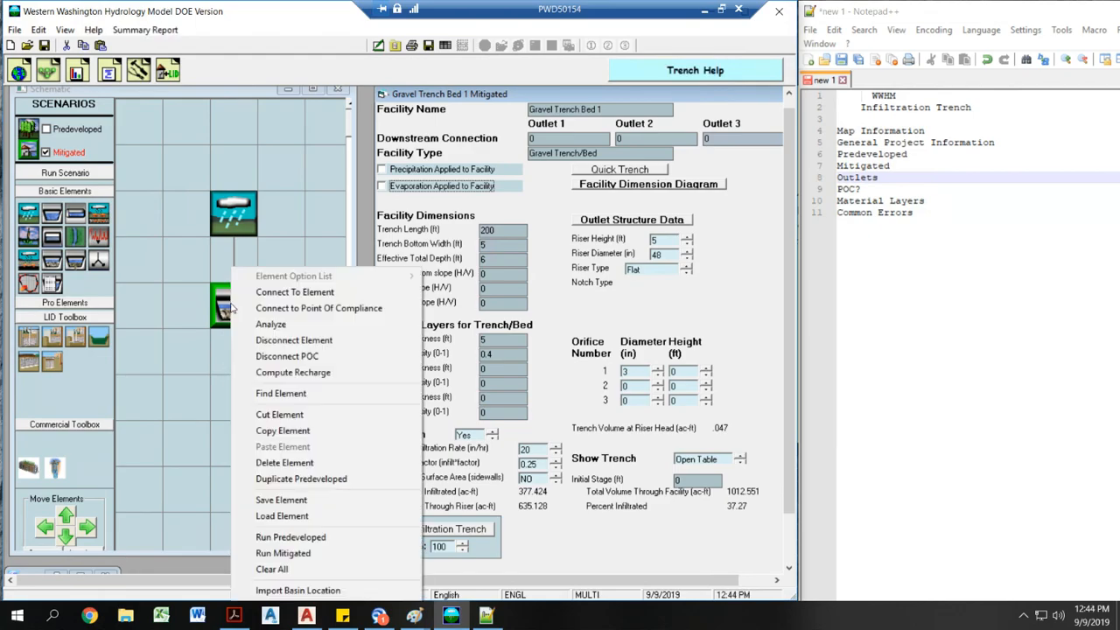
pyautogui.click(282, 308)
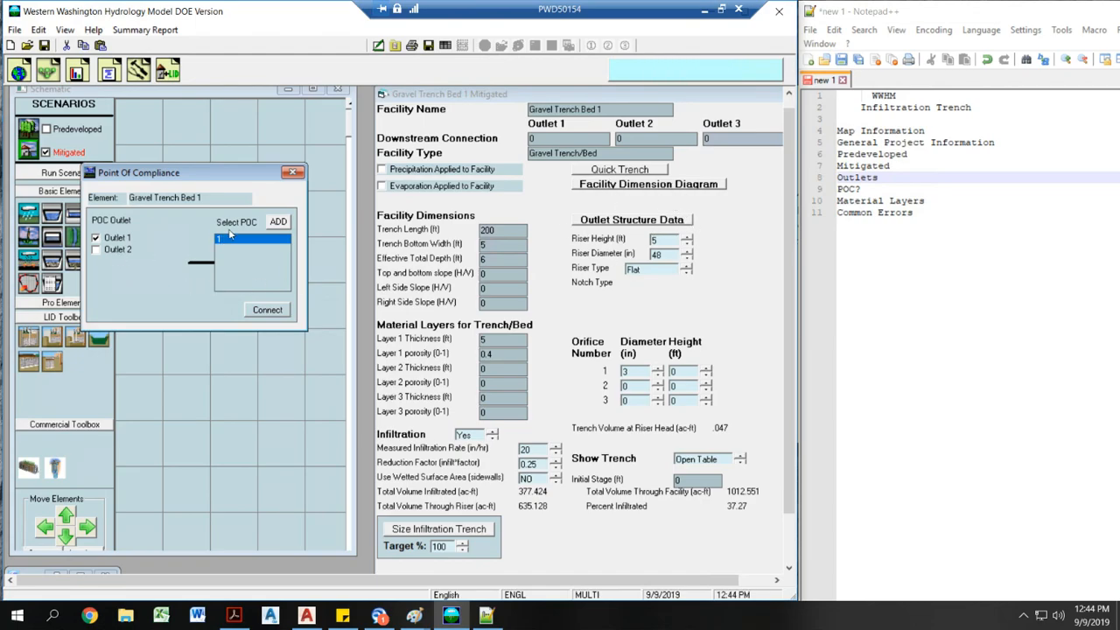
pyautogui.click(289, 171)
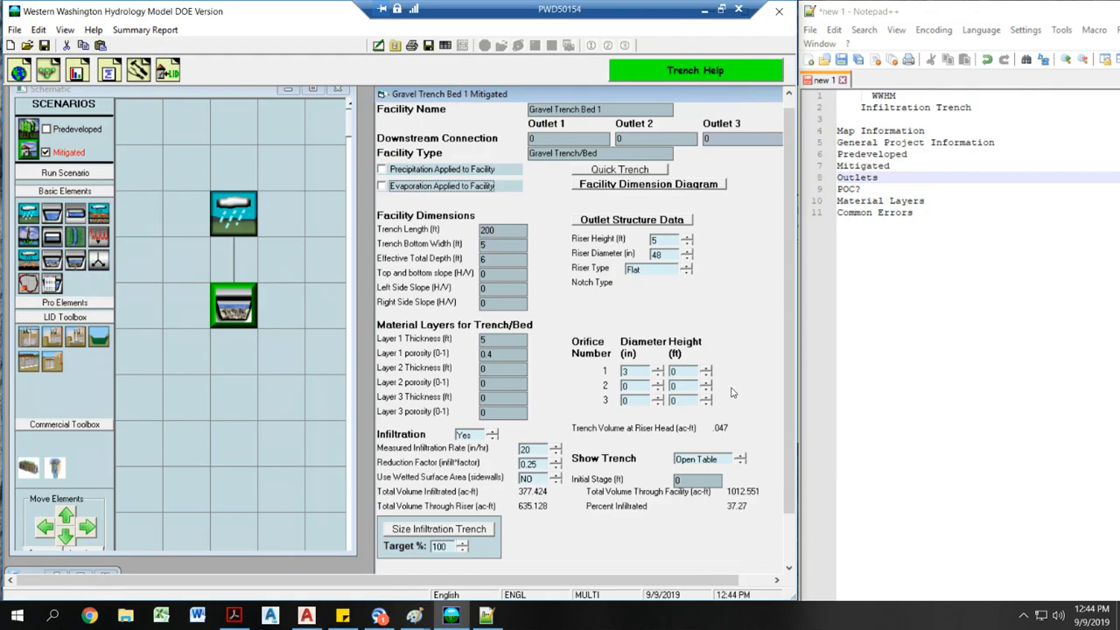
# - Examine the gravel trench's stage, storage and discharge table through stages above the riser height, and close it
pyautogui.click(740, 459)
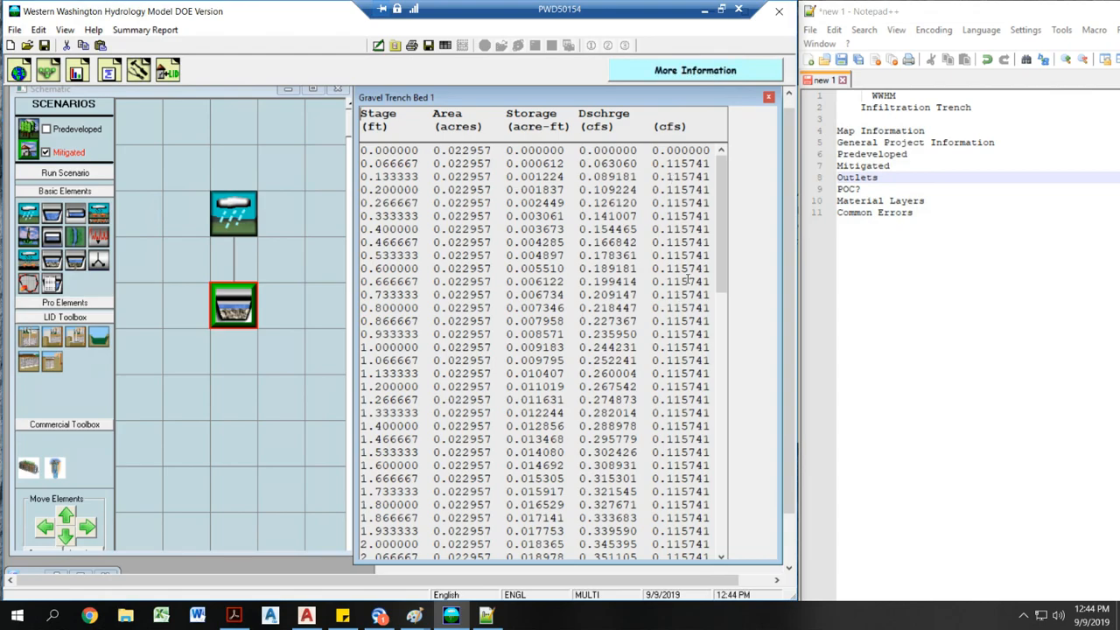
pyautogui.scroll(-18, 721, 251)
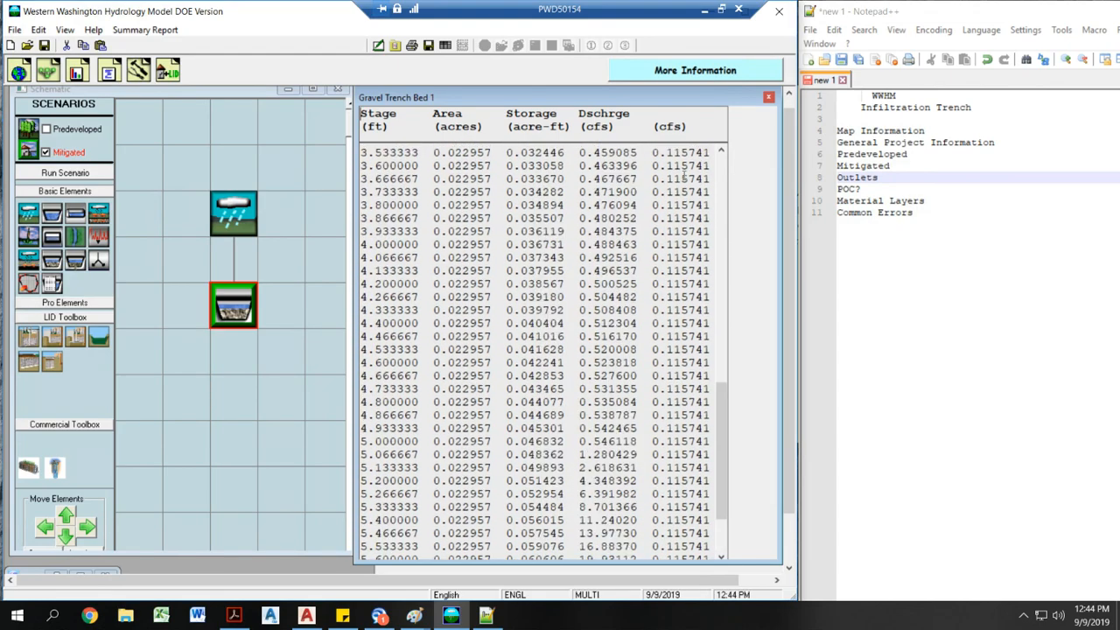
pyautogui.click(768, 97)
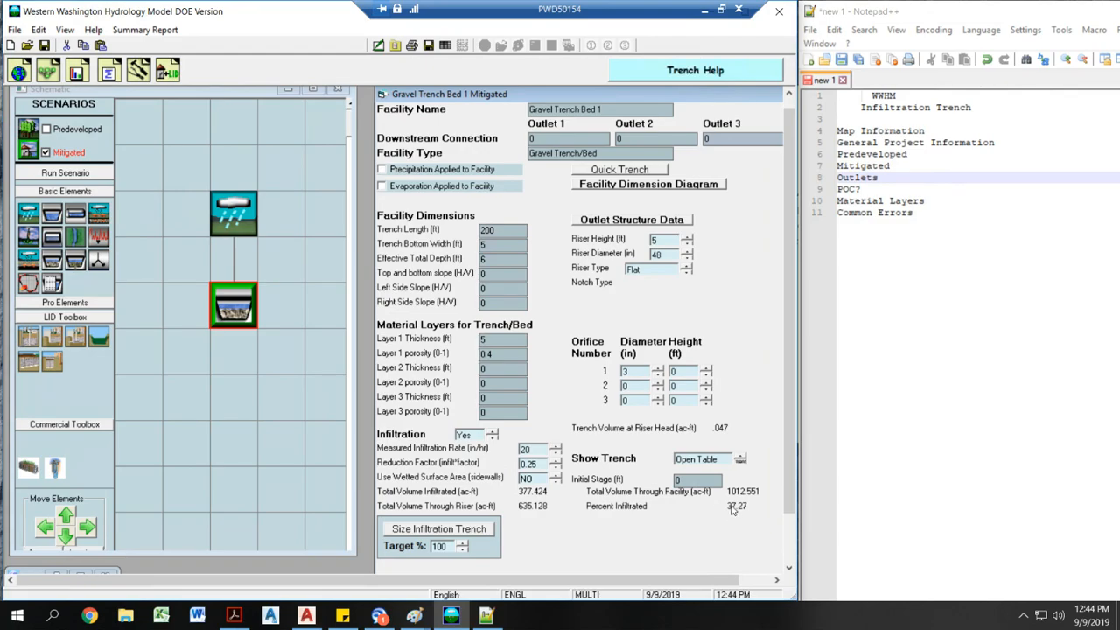
# - Set the orifice 1 diameter to 0 and the trench length to 1000 ft, running the Mitigated scenario after each change
pyautogui.moveTo(744, 511)
pyautogui.press('BackSpace')
pyautogui.click(88, 173)
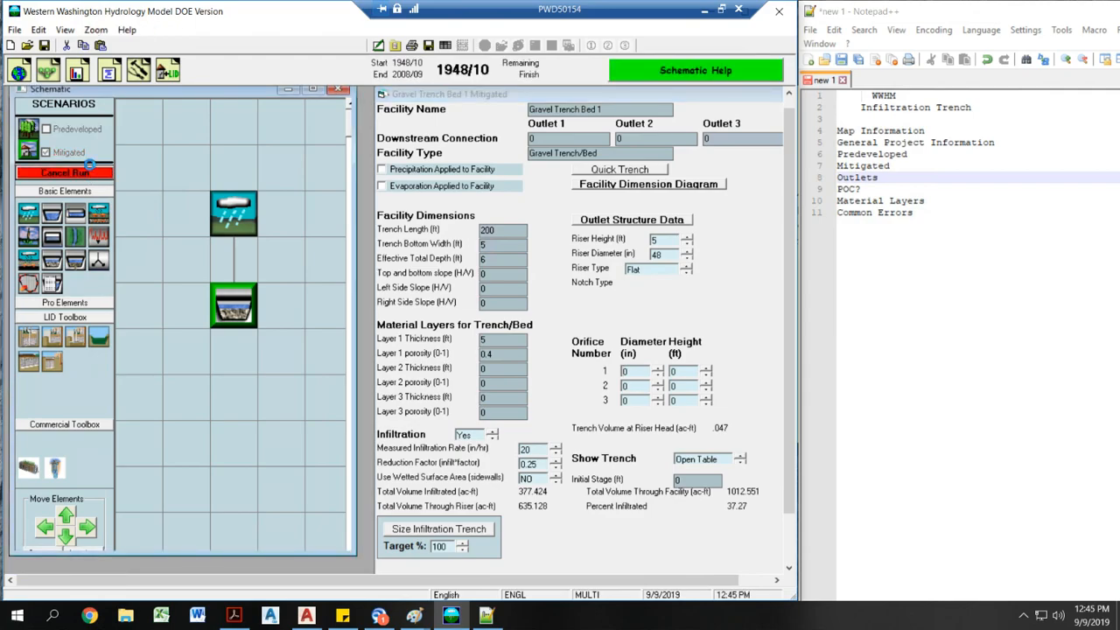
pyautogui.write('1000')
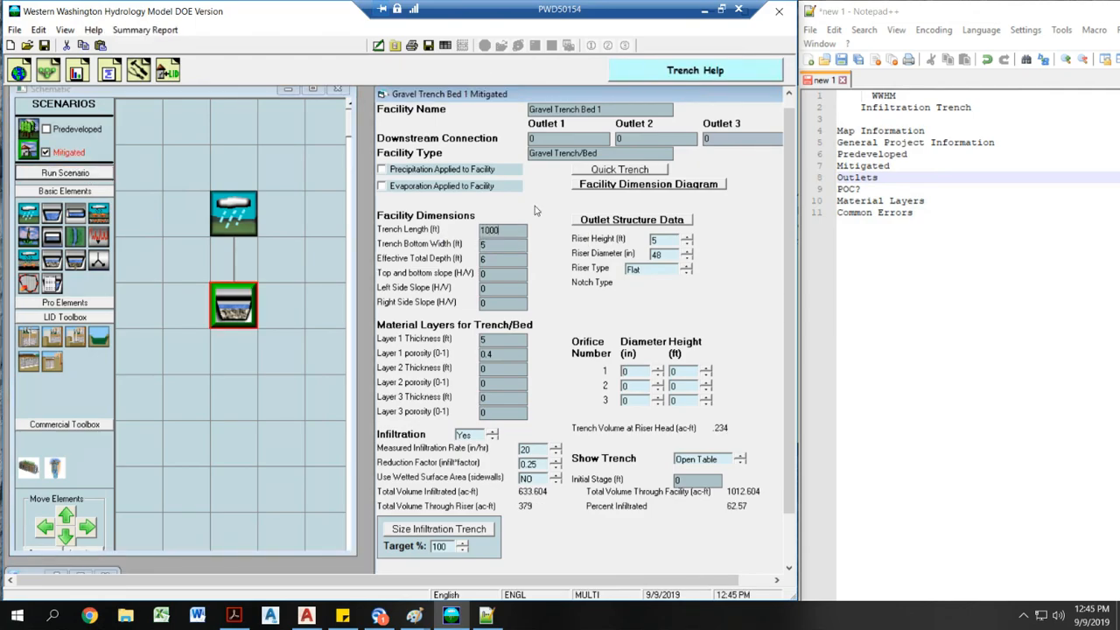
pyautogui.click(80, 174)
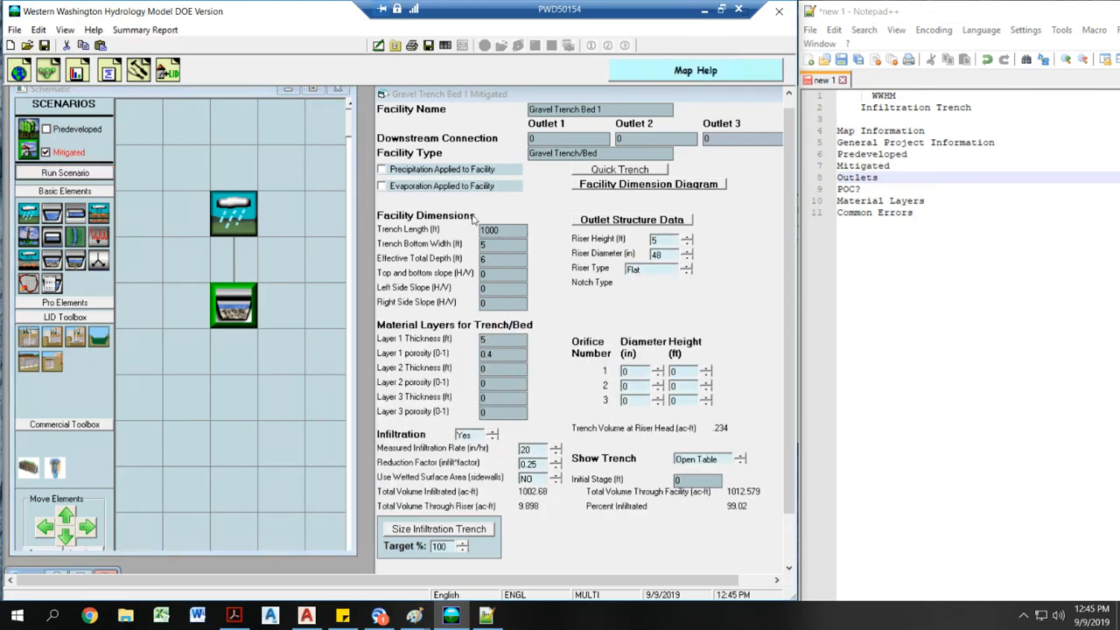
# - Set the trench length to 1200 ft and rerun the Mitigated scenario
pyautogui.moveTo(480, 230); pyautogui.dragTo(543, 231)
pyautogui.write('1250')
pyautogui.press('BackSpace')
pyautogui.write('00')
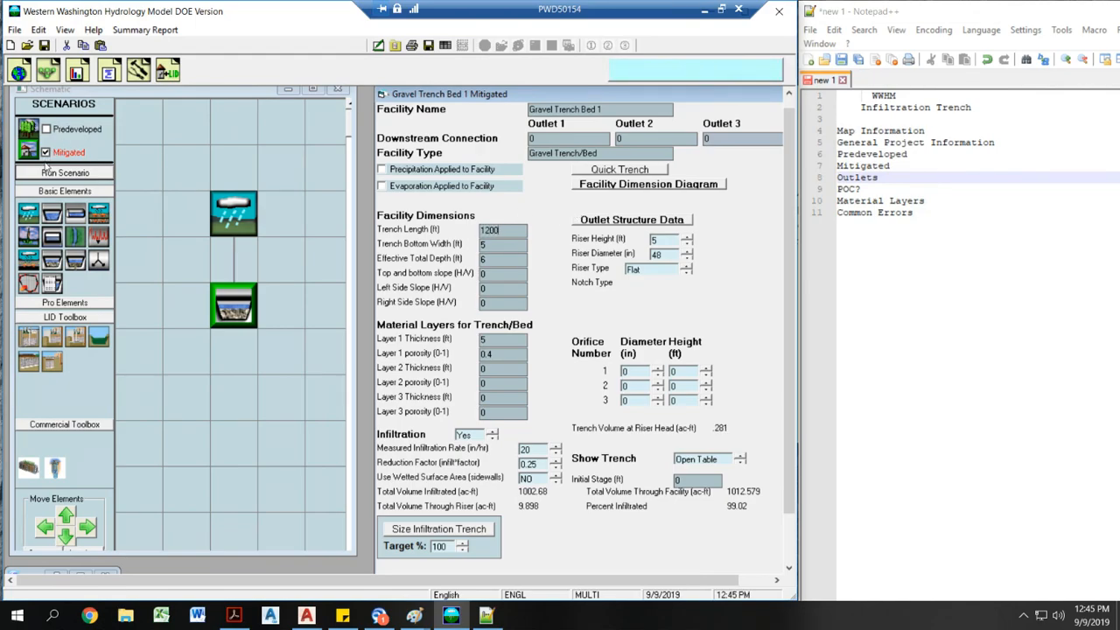
pyautogui.click(48, 172)
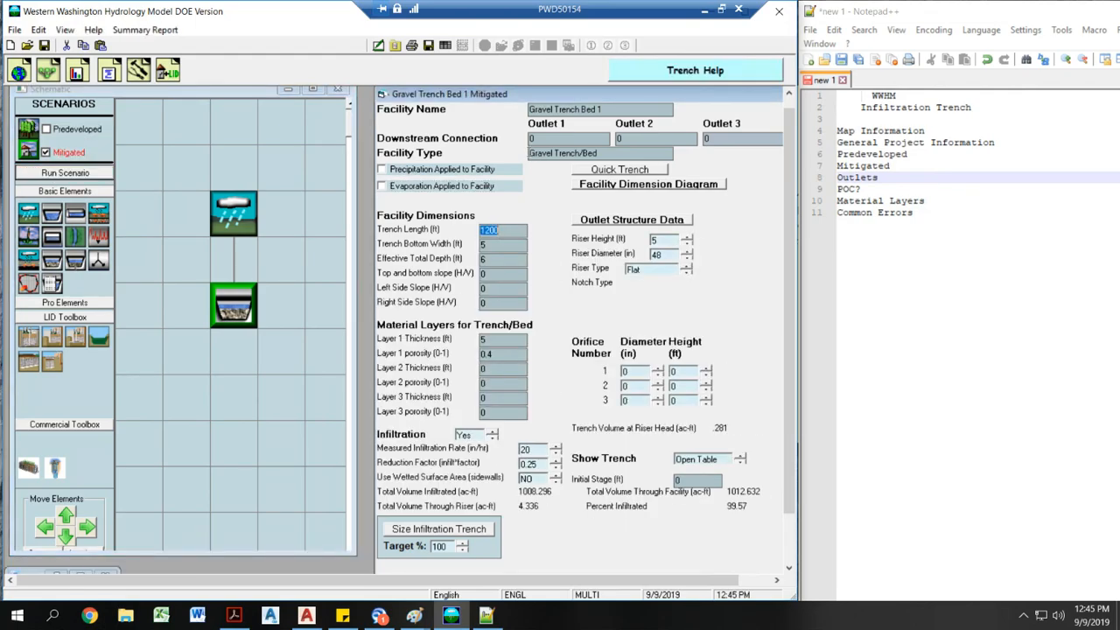
# - Try a trench length of 1500 ft, and increase it to 2000 ft, running the Mitigated scenario for each
pyautogui.write('1500')
pyautogui.click(56, 171)
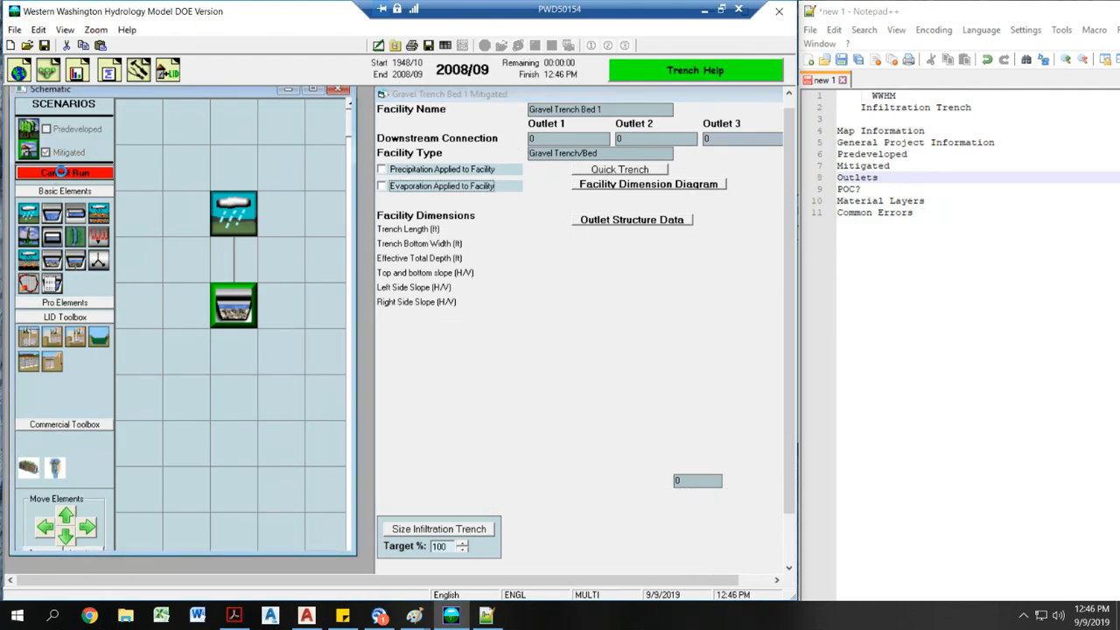
pyautogui.click(513, 228)
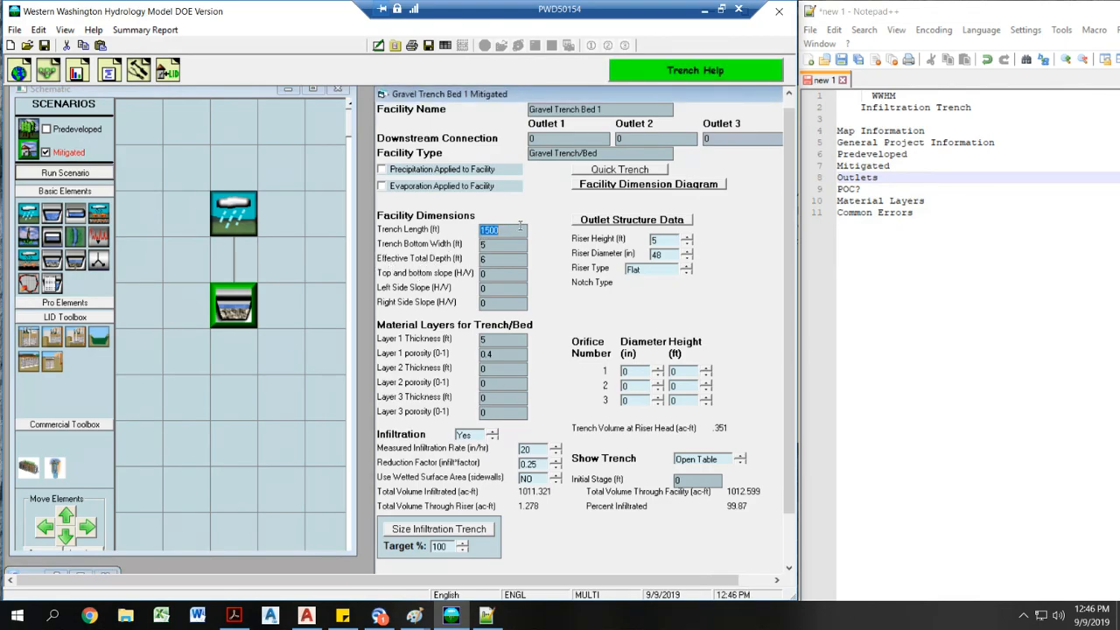
pyautogui.write('1800')
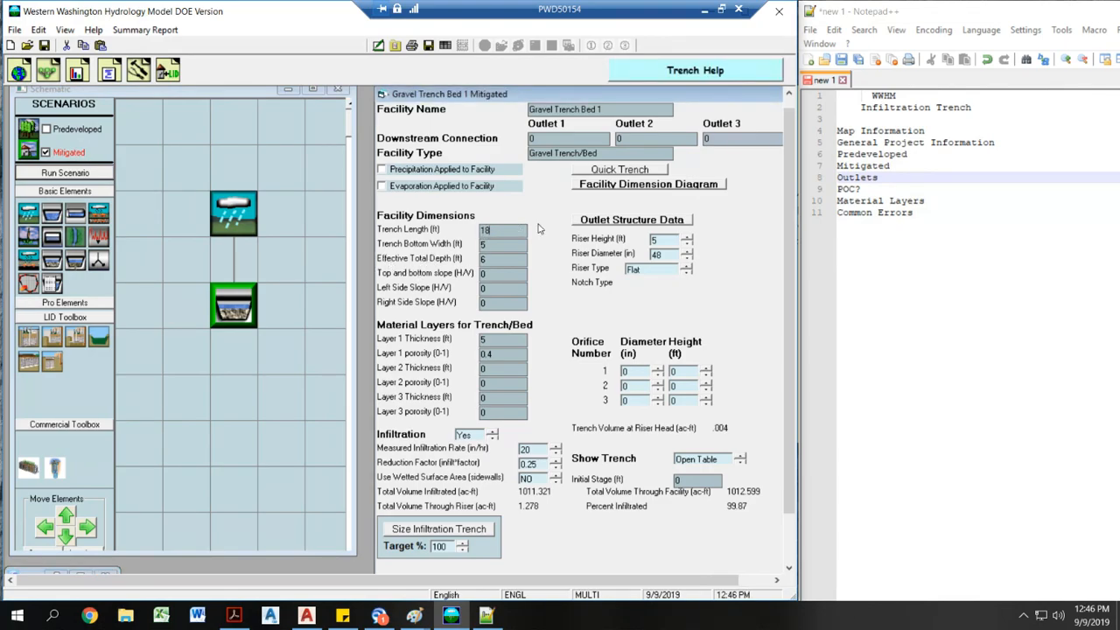
pyautogui.click(75, 174)
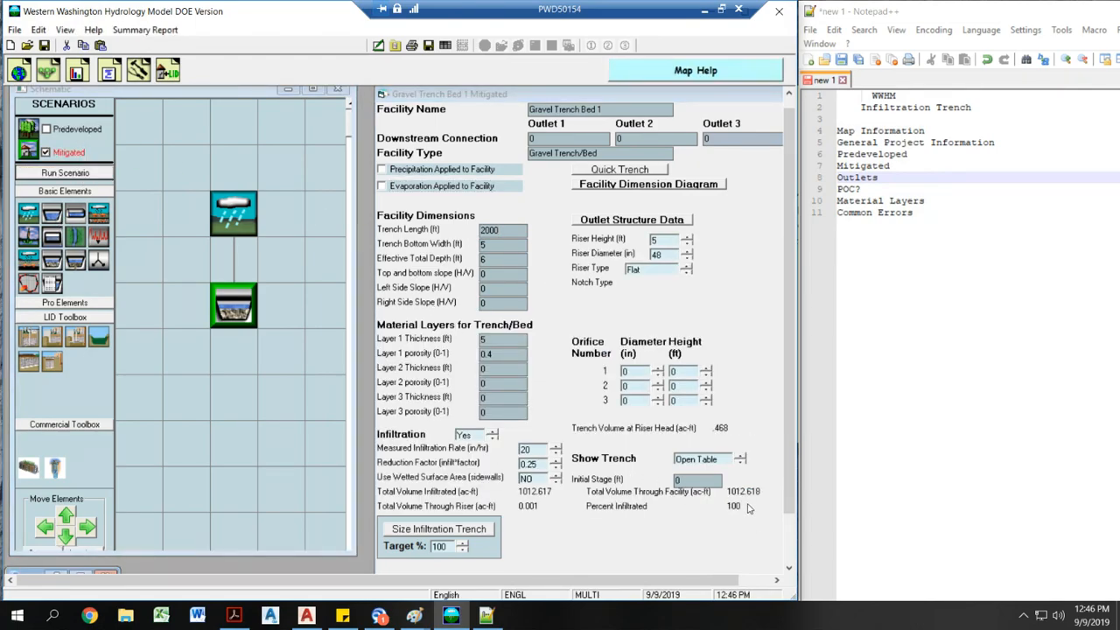
# - Place the notes cursor on the POC? line, switch to the Predeveloped scenario, and add a basin element to the schematic
pyautogui.click(856, 191)
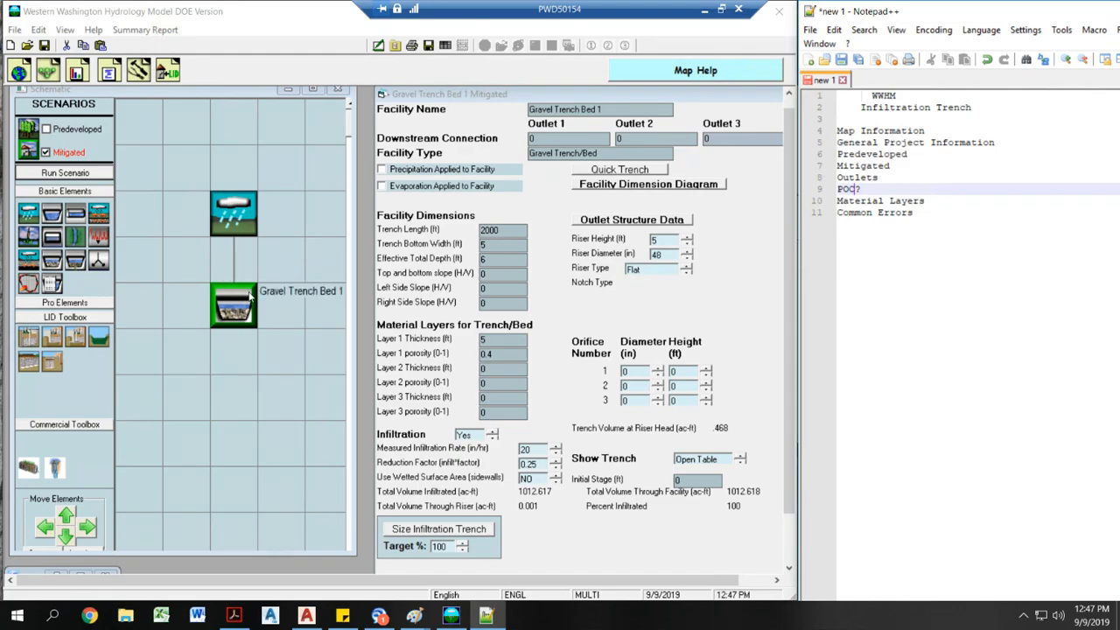
pyautogui.click(72, 135)
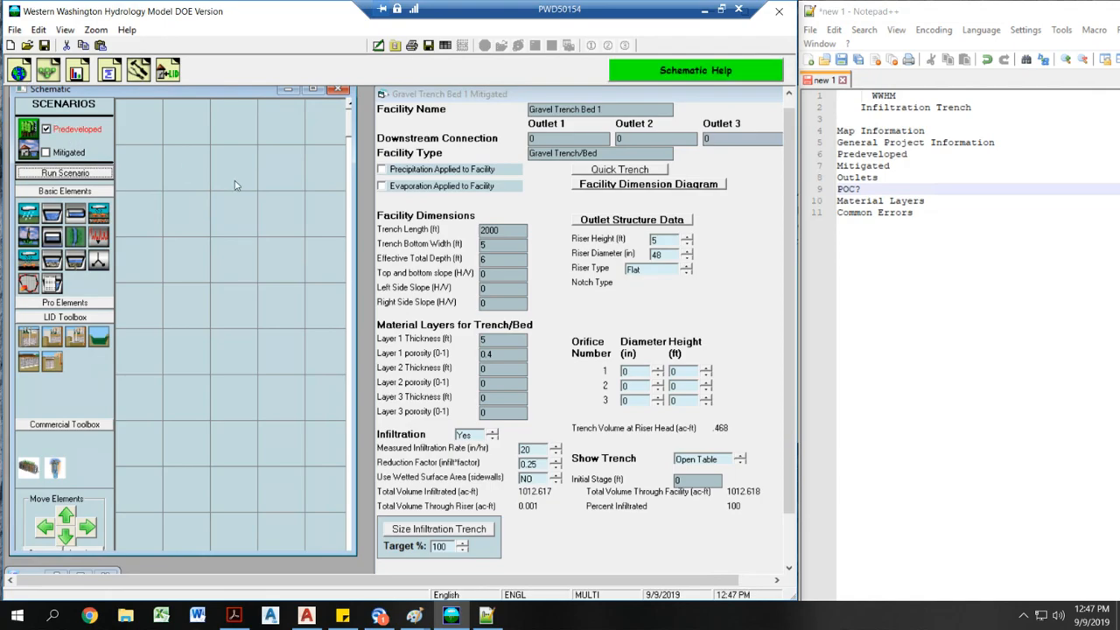
pyautogui.moveTo(33, 221); pyautogui.dragTo(220, 215)
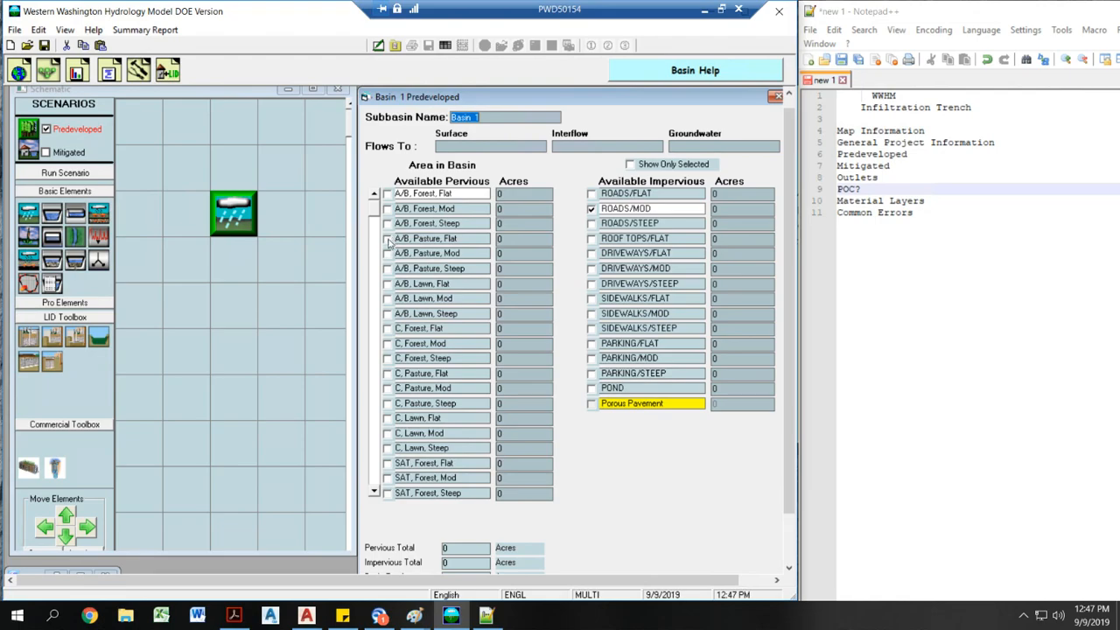
# - Include A/B, Forest, Mod in the predeveloped basin, show only the selected land covers, and close the basin's settings
pyautogui.click(387, 209)
pyautogui.click(655, 164)
pyautogui.click(525, 193)
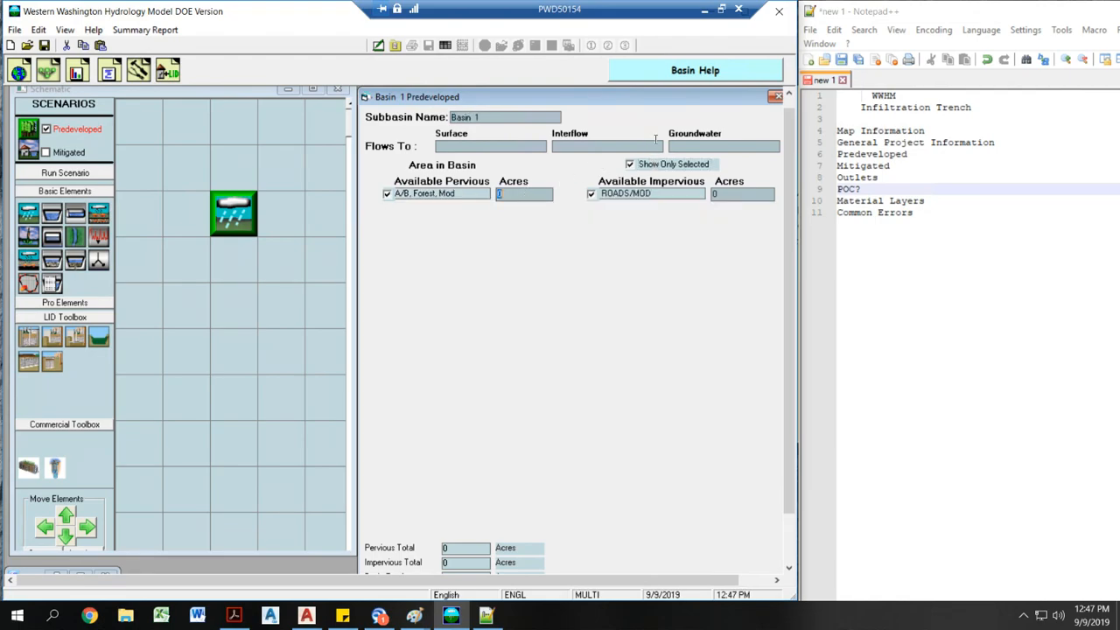
pyautogui.click(773, 97)
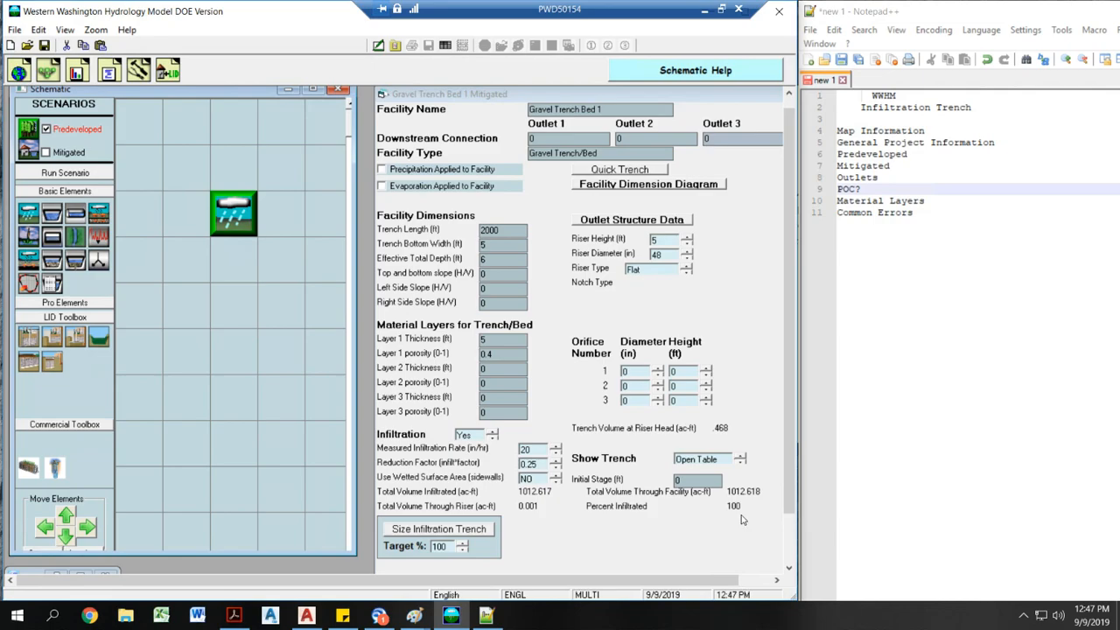
# - Examine the Layer 1 porosity among the gravel trench's material layers
pyautogui.moveTo(738, 515)
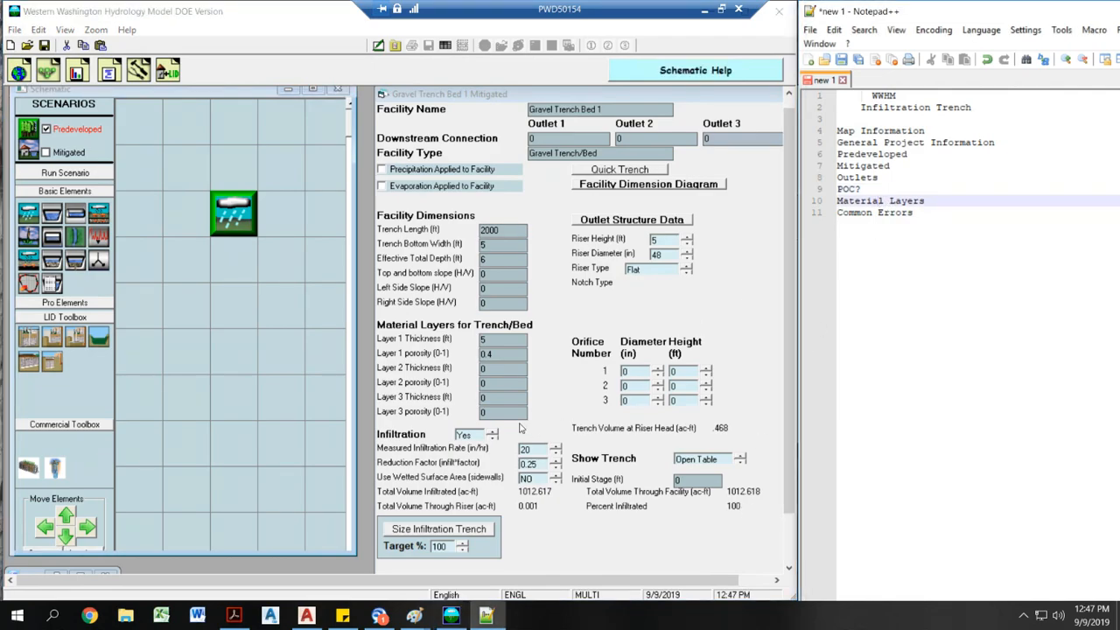
pyautogui.click(510, 354)
pyautogui.click(509, 355)
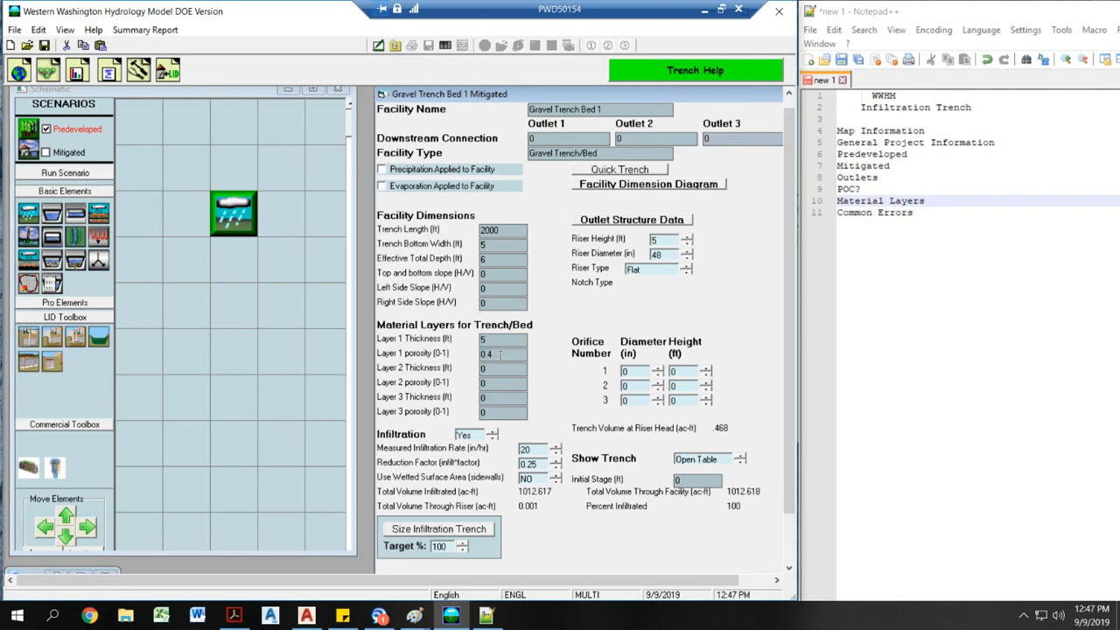
pyautogui.moveTo(501, 354); pyautogui.dragTo(479, 354)
pyautogui.click(499, 354)
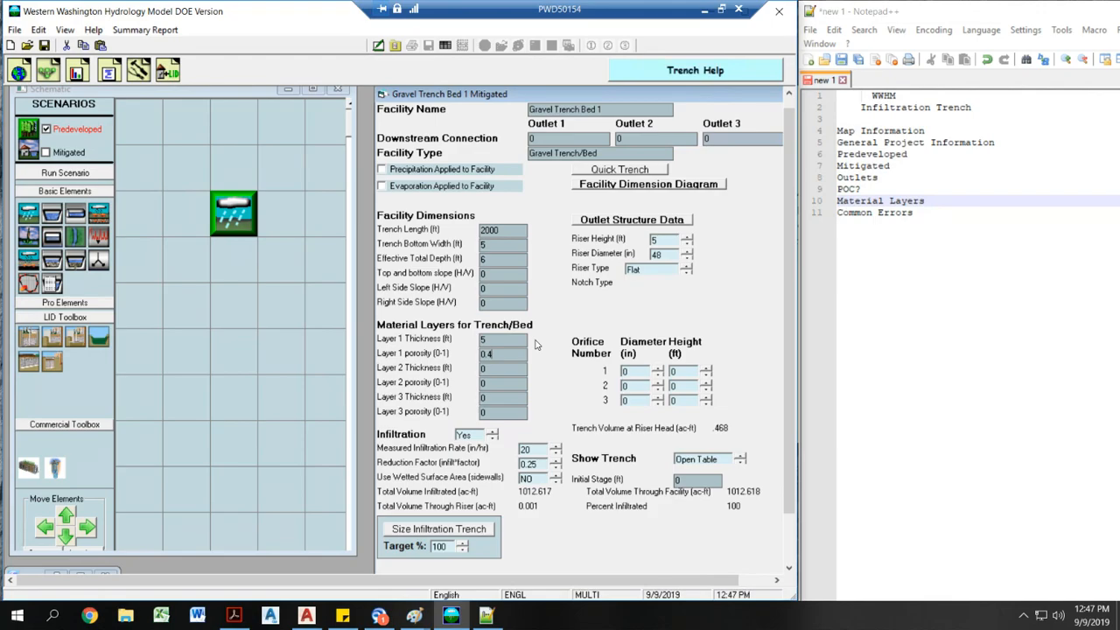
pyautogui.moveTo(505, 355); pyautogui.dragTo(480, 354)
pyautogui.click(509, 353)
pyautogui.hotkey('shift', 'Tab')
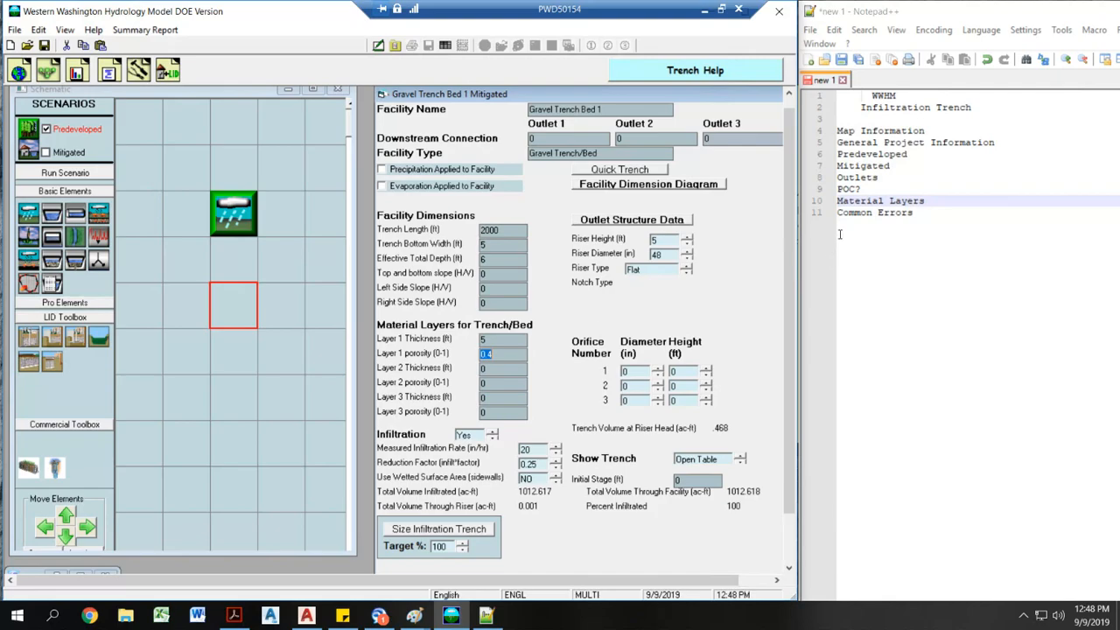
# - Move the notes cursor to Common Errors, and set the trench's riser diameter to 5 in and its length to 1000 ft
pyautogui.press('Down')
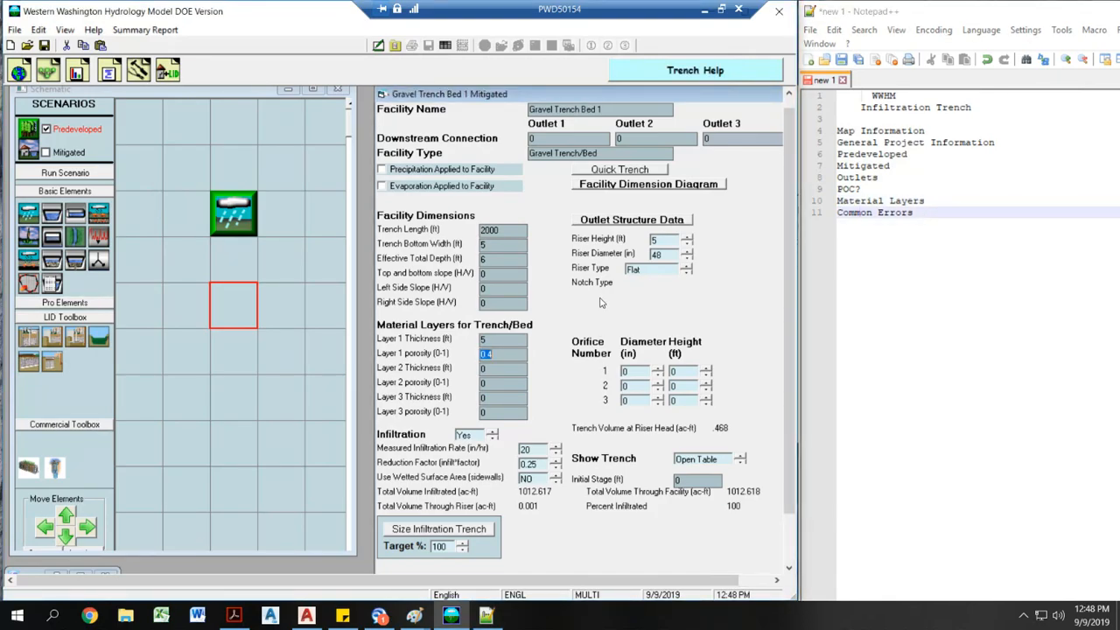
pyautogui.click(666, 252)
pyautogui.moveTo(654, 254); pyautogui.dragTo(681, 254)
pyautogui.doubleClick(515, 231)
pyautogui.write('1000')
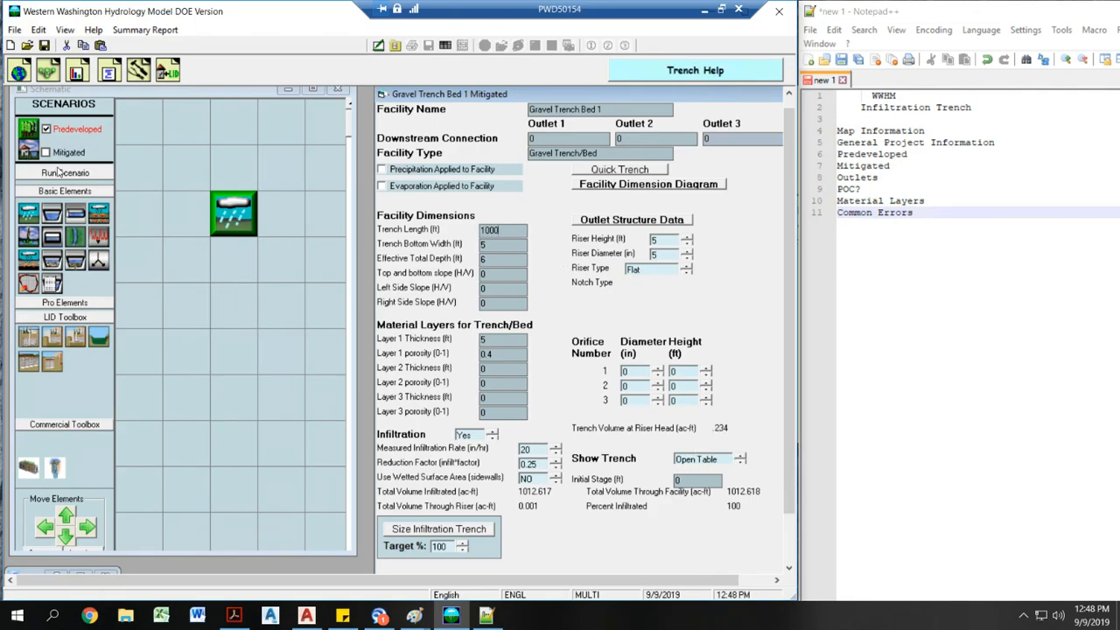
pyautogui.click(660, 254)
# - Inspect the connection and point of compliance options of the predeveloped basin, dismiss them, and close the basin's settings
pyautogui.click(238, 226)
pyautogui.rightClick(237, 226)
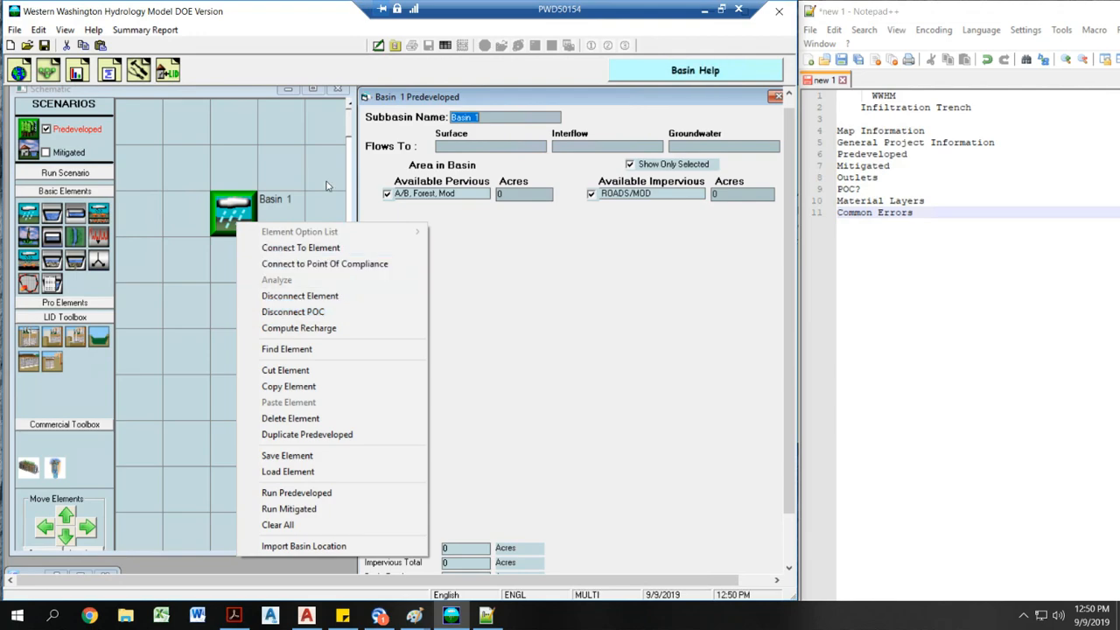
pyautogui.click(280, 180)
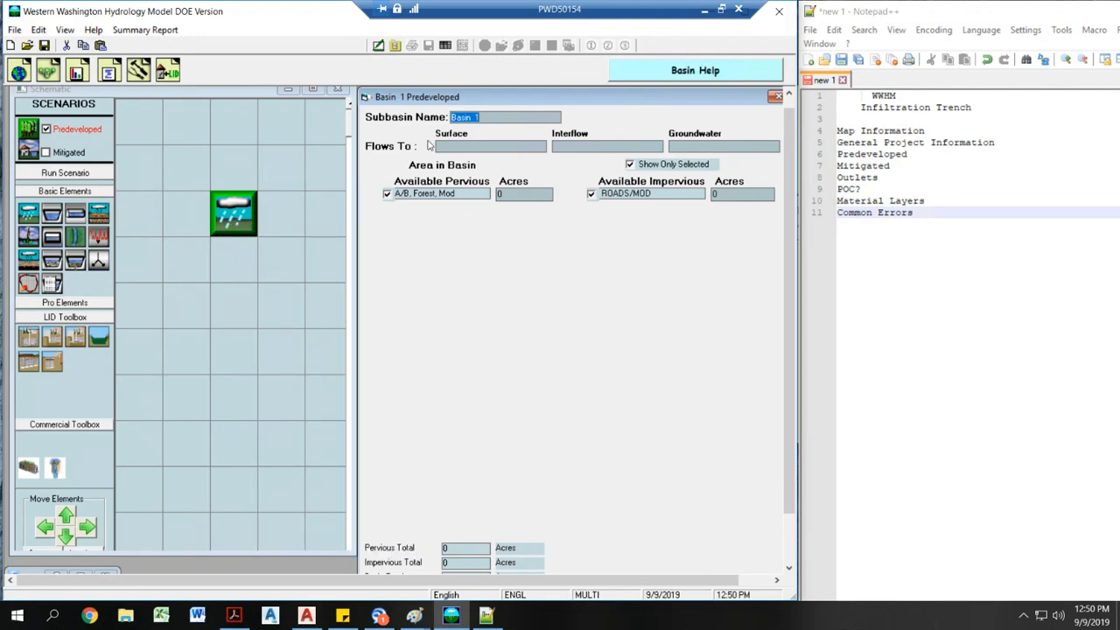
pyautogui.scroll(1, 778, 103)
pyautogui.click(774, 106)
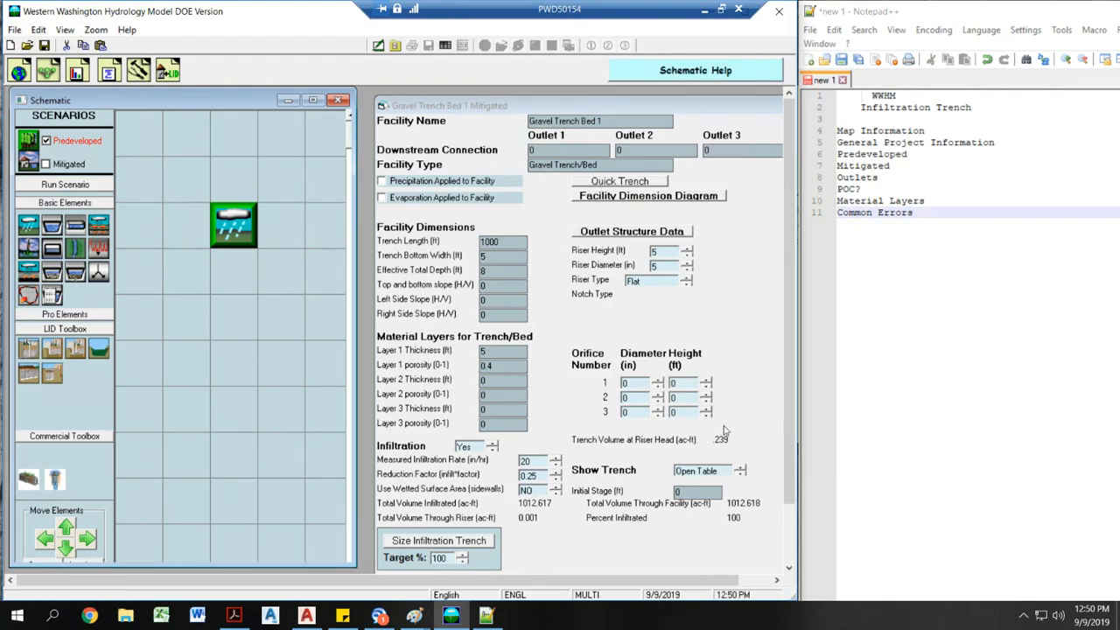
# - Open the gravel trench's stage table, examine the discharge around the 5 ft riser height, and place the table beside the outlet structure data
pyautogui.click(695, 470)
pyautogui.moveTo(720, 208); pyautogui.dragTo(681, 432)
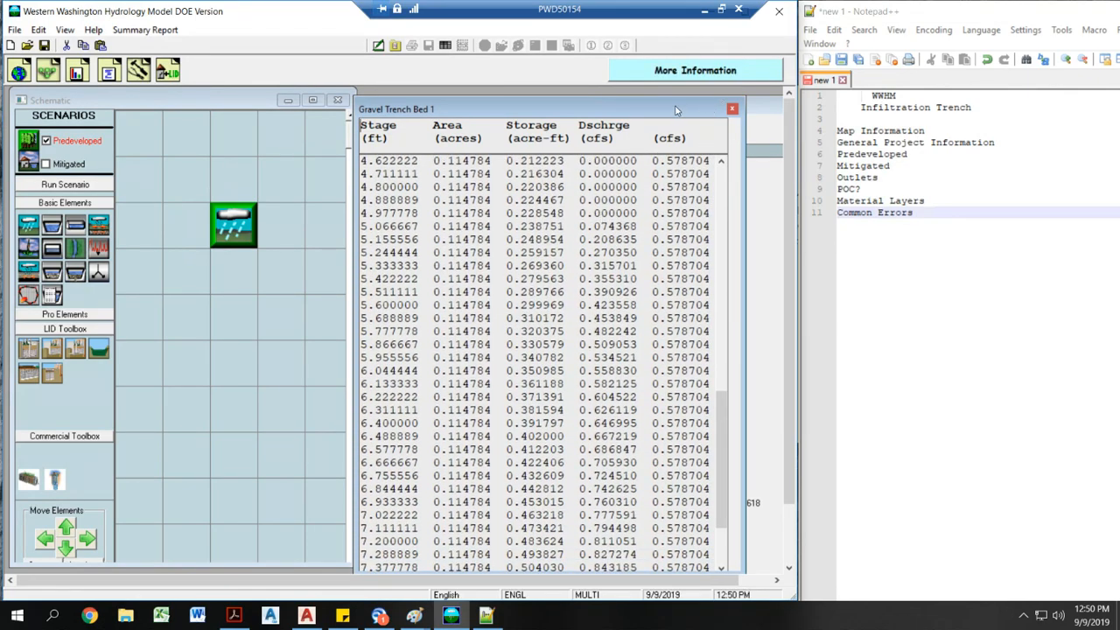
pyautogui.moveTo(676, 110); pyautogui.dragTo(379, 90)
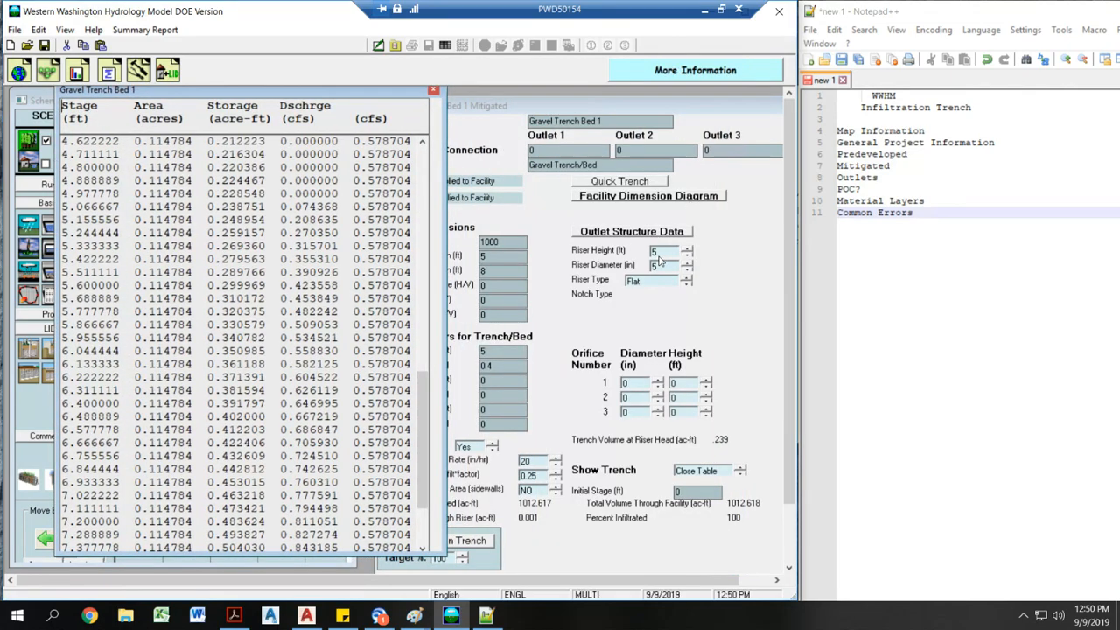
# - Set the gravel trench's orifice 1 to a 3 in diameter and 4 ft height, and close the open stage table
pyautogui.click(644, 383)
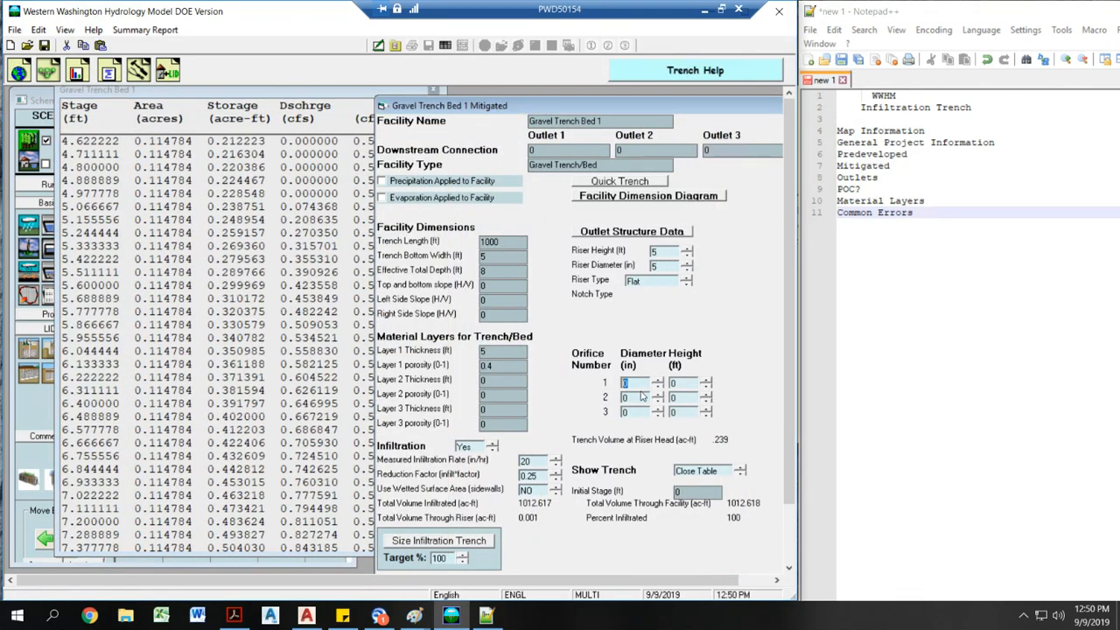
pyautogui.write('3')
pyautogui.press('Tab')
pyautogui.click(434, 91)
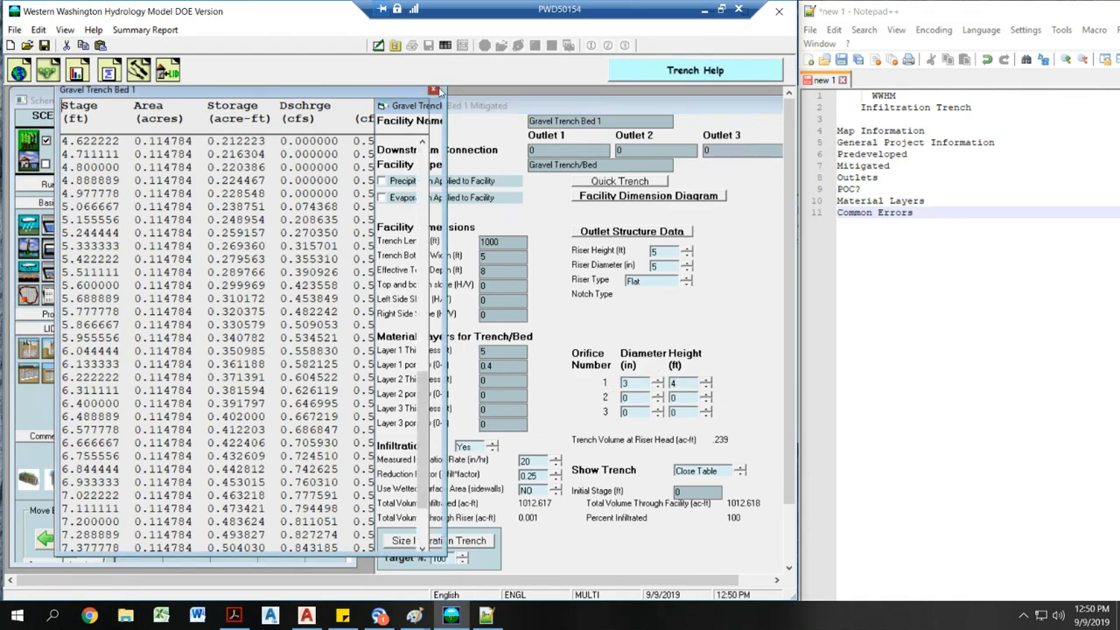
# - Reopen the gravel trench's stage table, examine the discharge from the 4 ft orifice height upward, and close the table
pyautogui.click(739, 471)
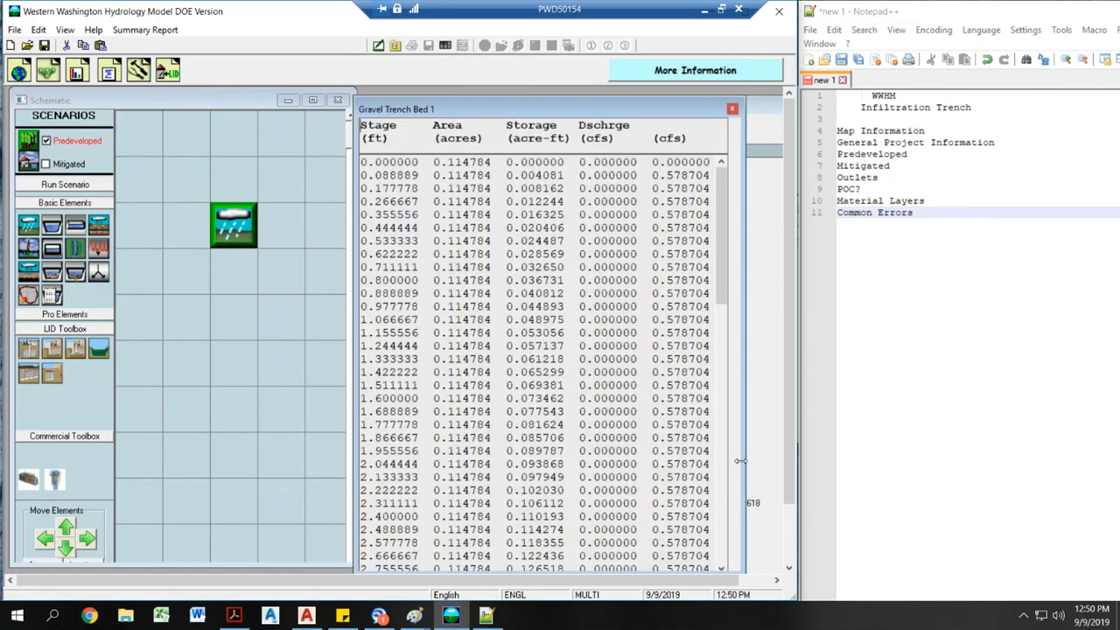
pyautogui.moveTo(578, 114); pyautogui.dragTo(222, 93)
pyautogui.scroll(-14, 131, 280)
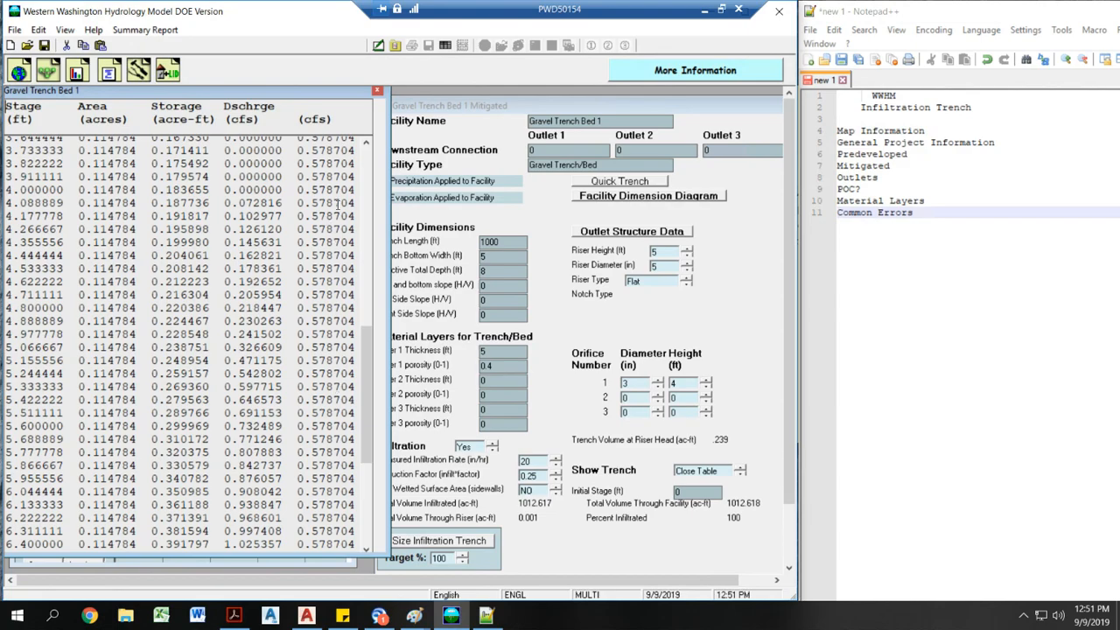
pyautogui.click(376, 90)
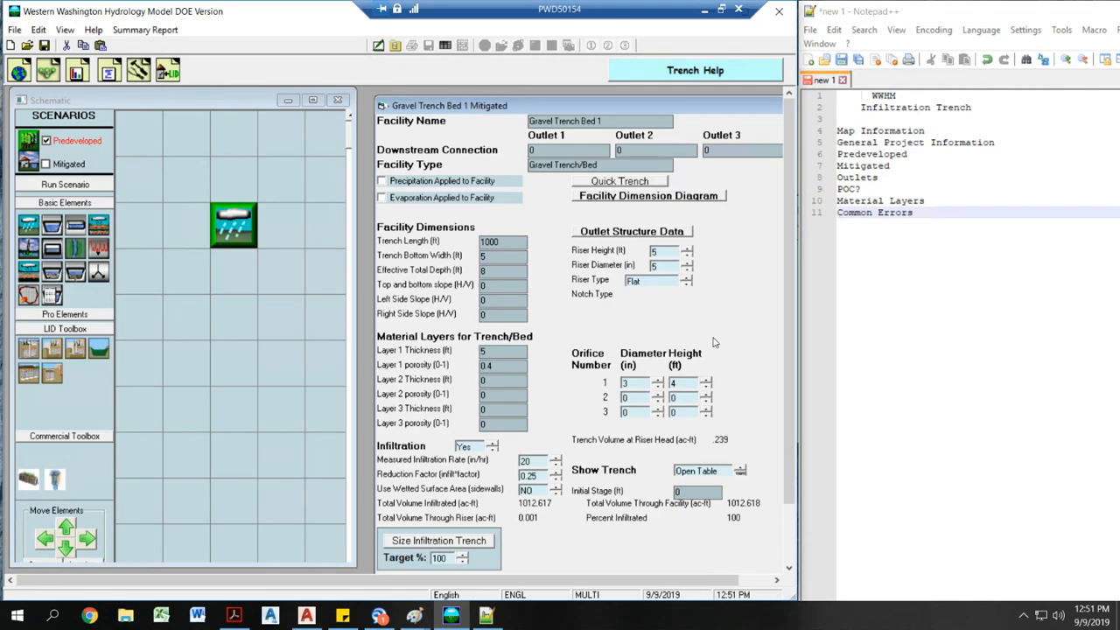
# - Close the Gravel Trench Bed 1 settings so only the schematic stays open
pyautogui.click(887, 262)
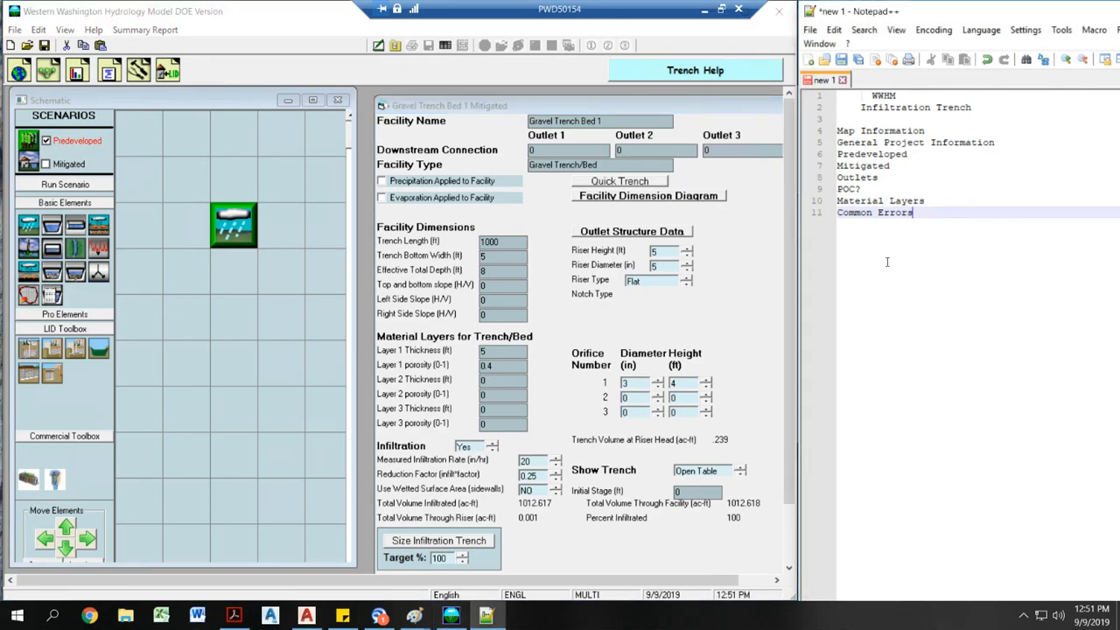
pyautogui.moveTo(748, 109); pyautogui.dragTo(711, 100)
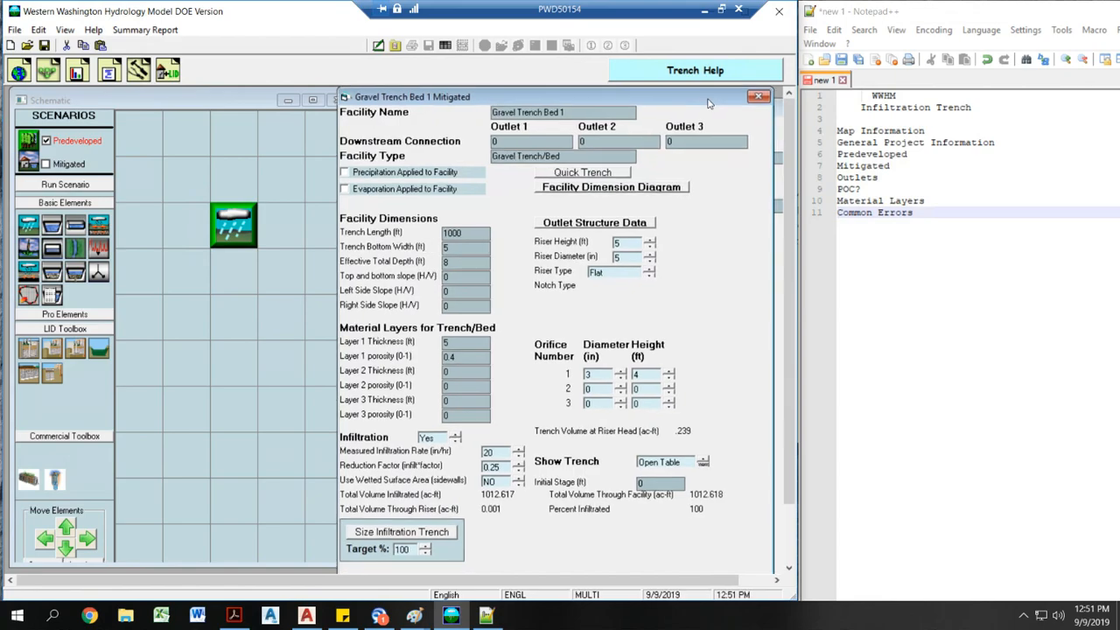
pyautogui.click(757, 98)
pyautogui.click(757, 97)
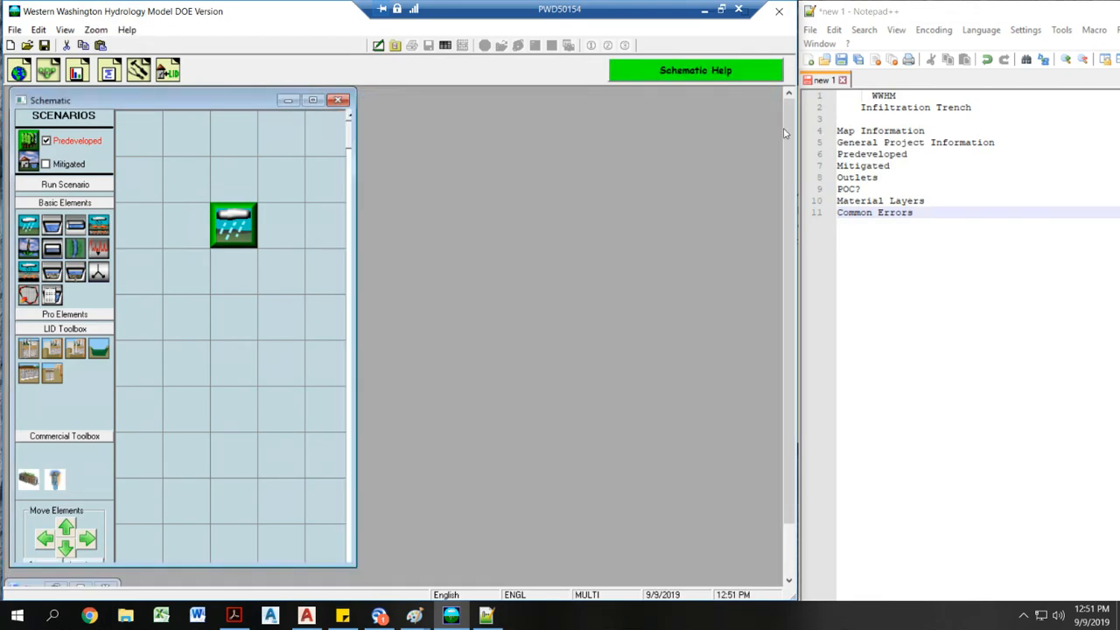